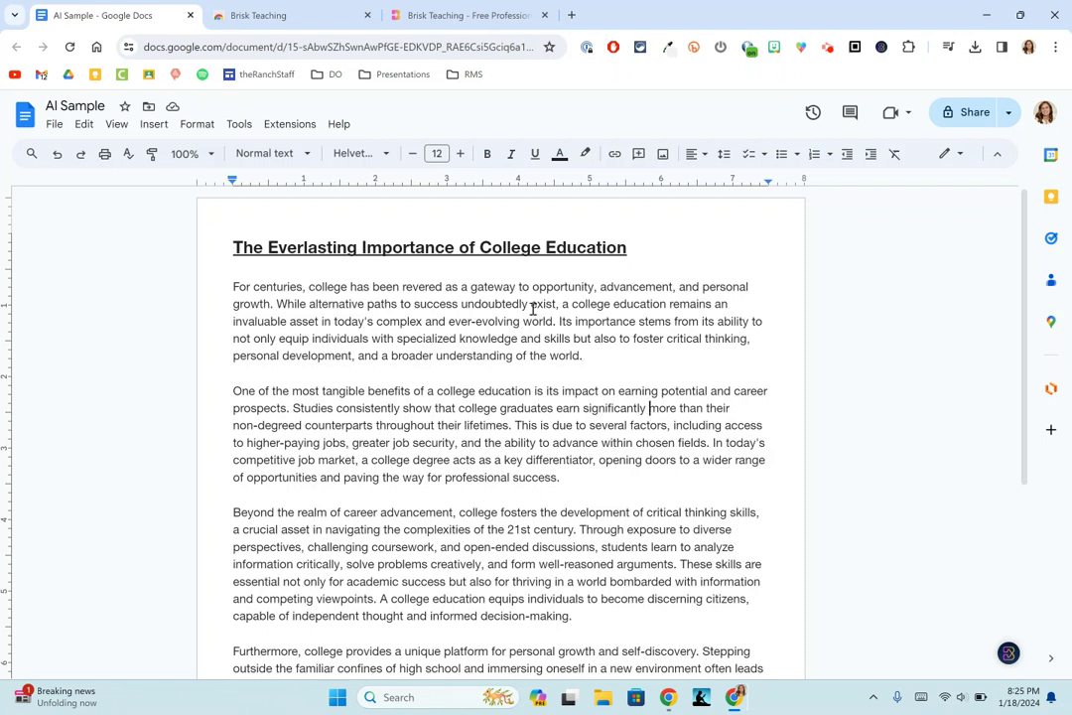
Step: Look at the Brisk Teaching extension's Chrome Web Store listing and the Brisk Teaching website's home page
click(302, 12)
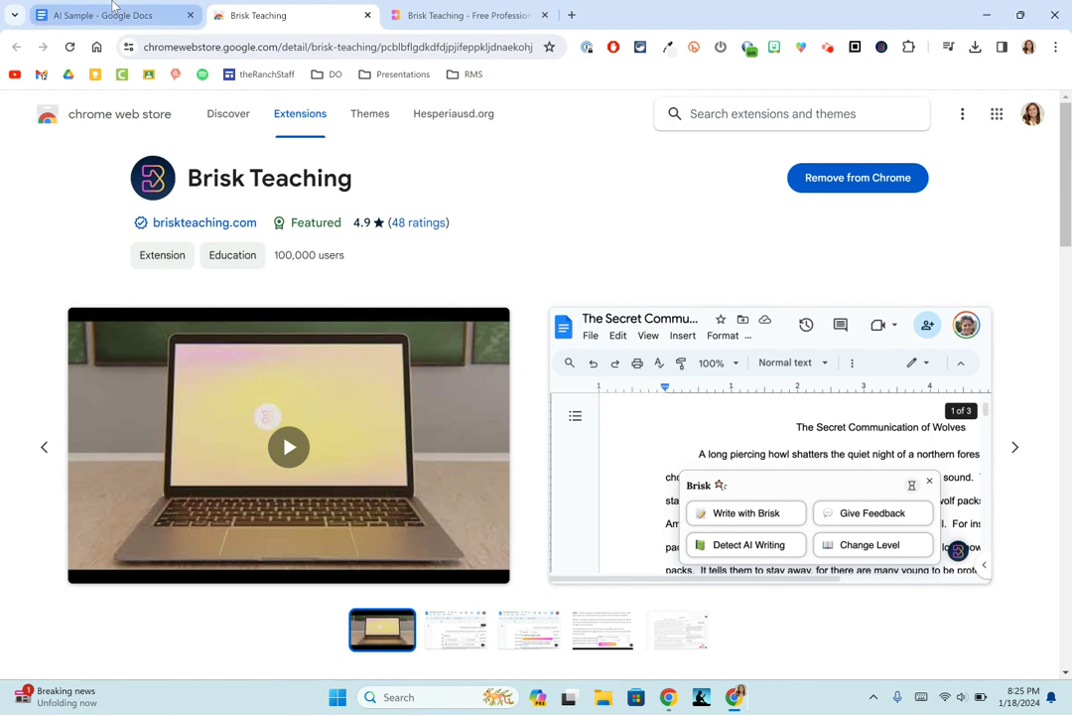
click(114, 10)
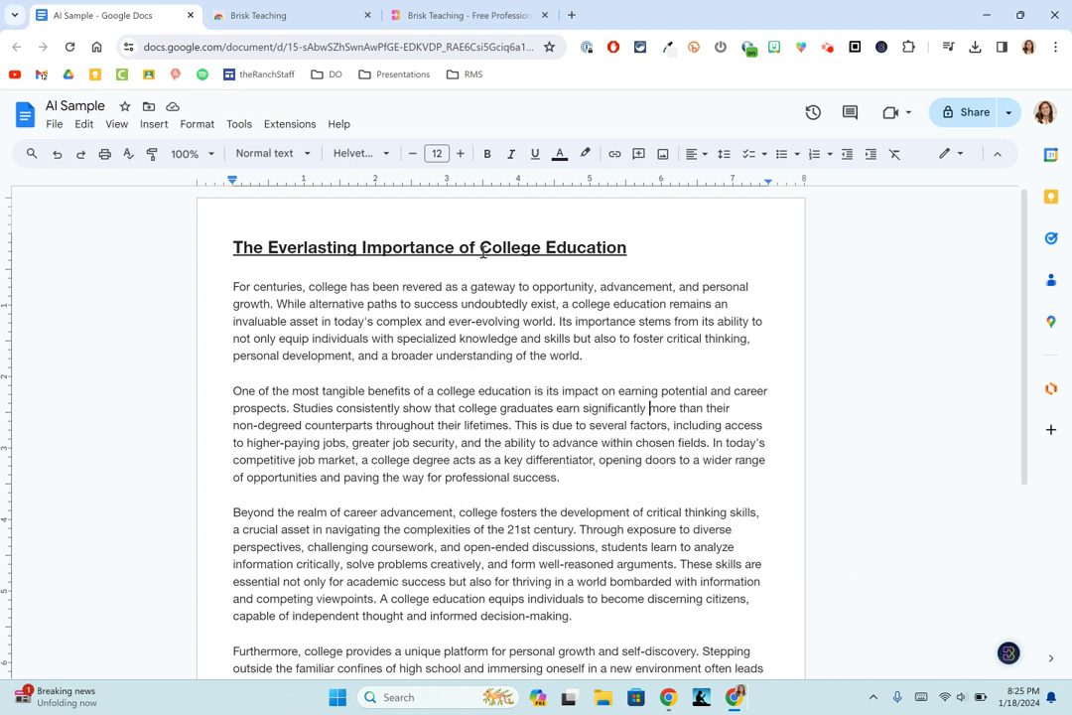
click(472, 14)
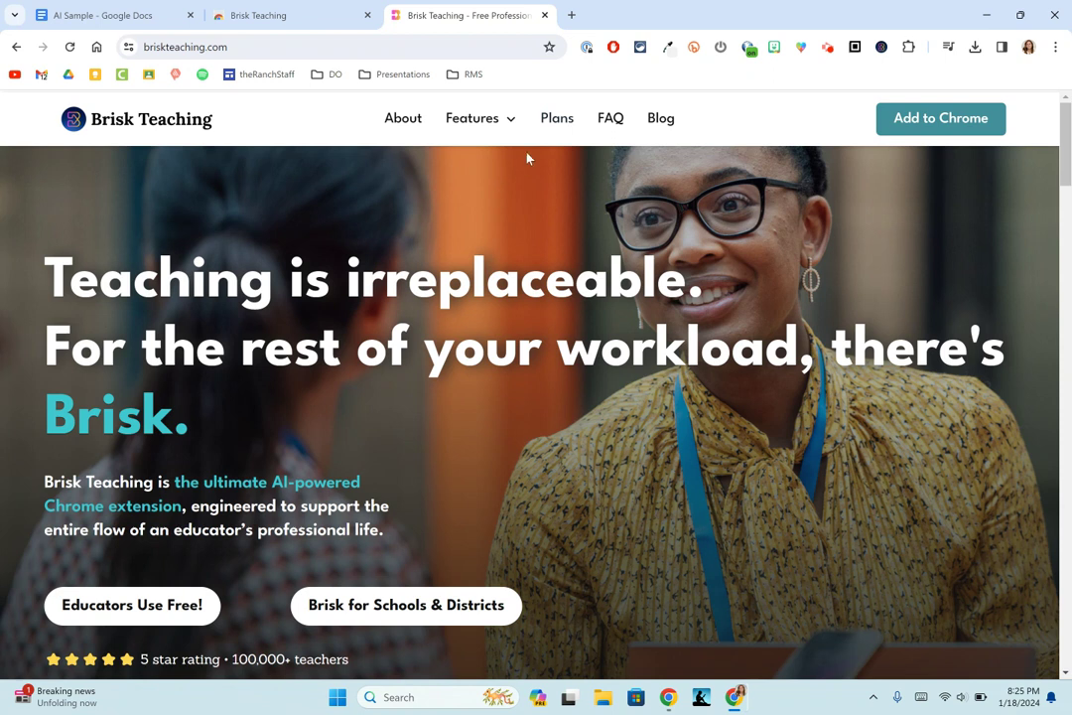
Step: Compare the features of the Individual Teacher and Brisk School options on Brisk Teaching's Plans page
click(557, 119)
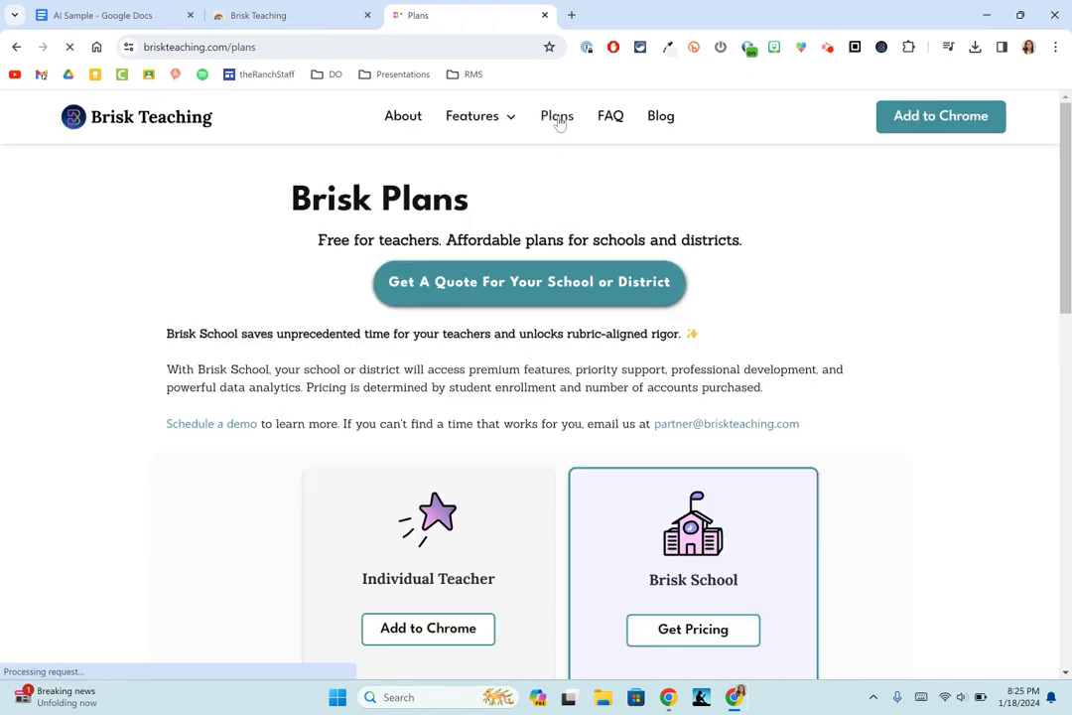
scroll(545, 363, down, 2)
scroll(543, 366, down, 2)
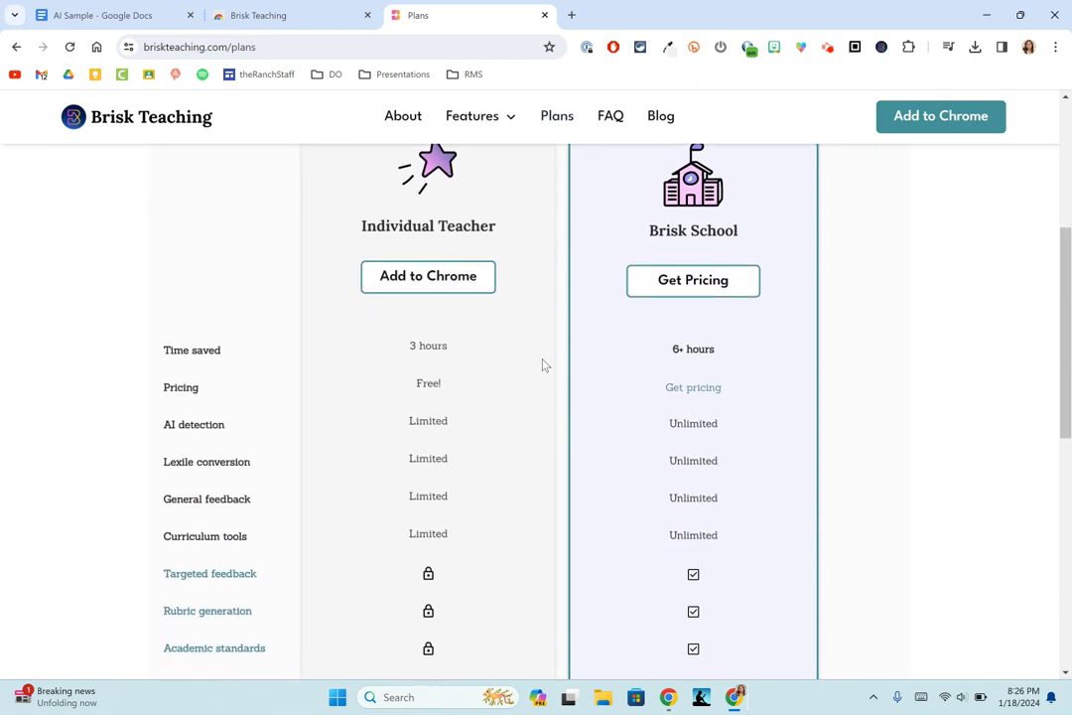
scroll(543, 366, down, 1)
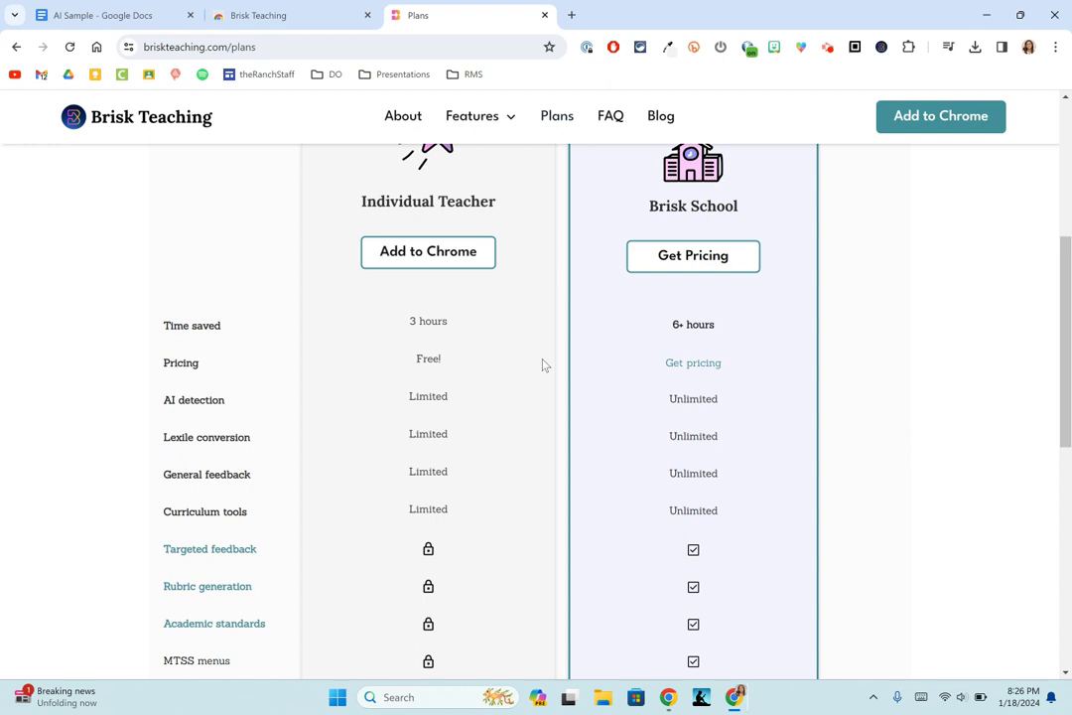
scroll(584, 550, down, 1)
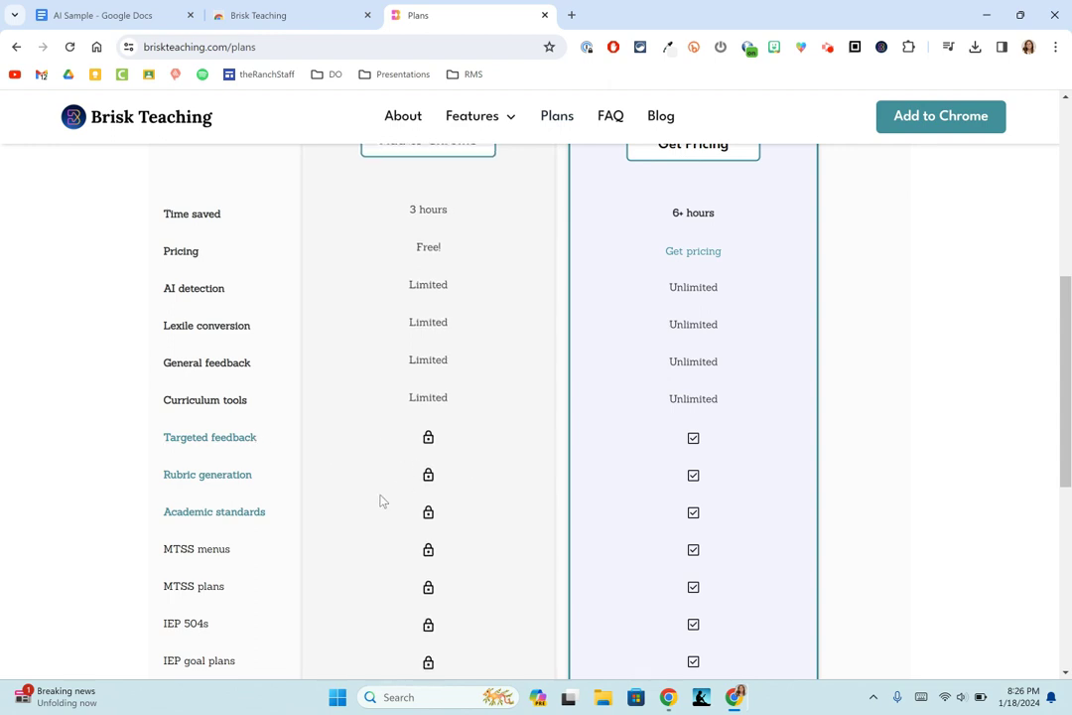
scroll(381, 501, down, 2)
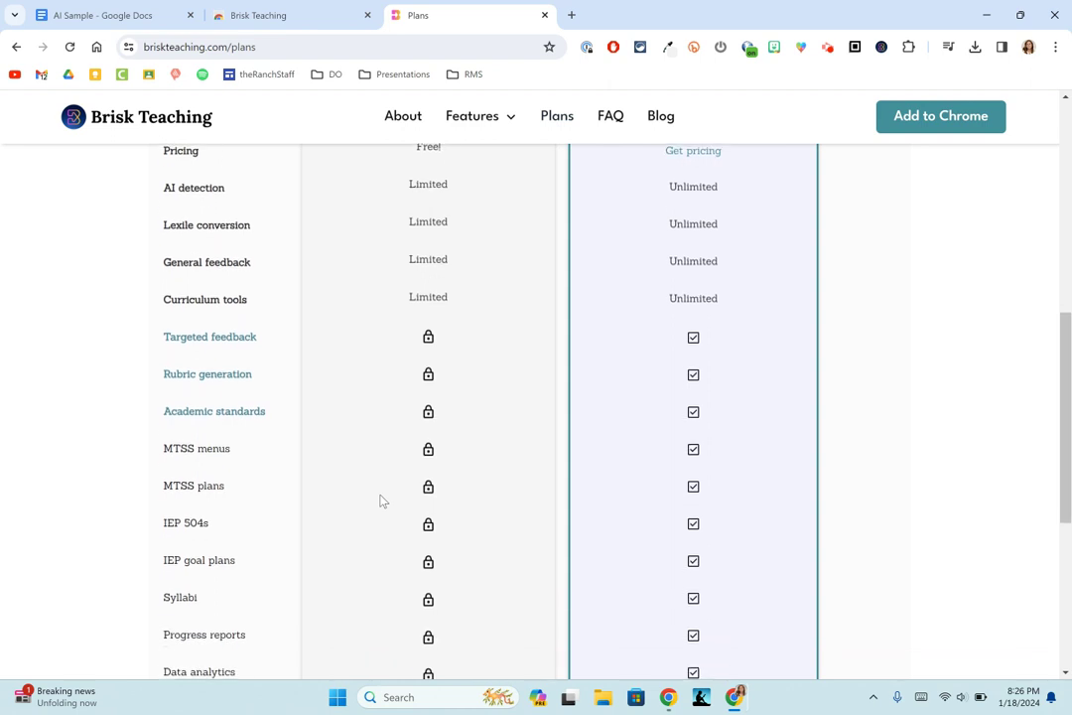
scroll(380, 502, down, 1)
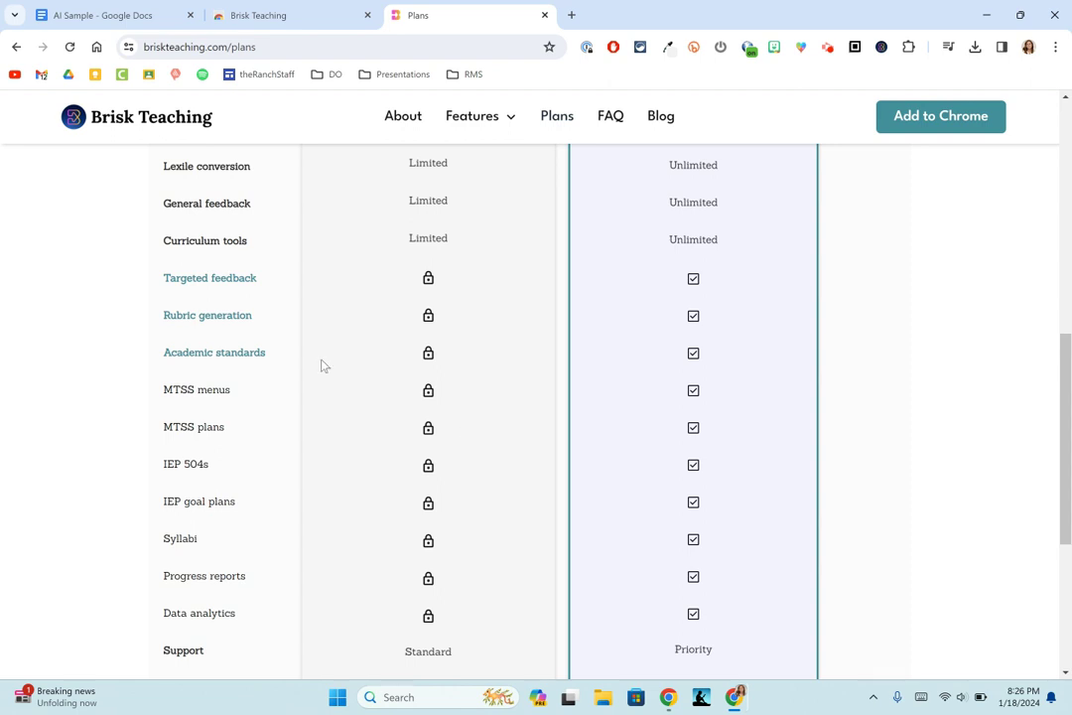
Step: Close the Brisk Teaching website and Chrome Web Store pages, and open the Brisk assistant in the AI Sample document
click(366, 17)
click(366, 17)
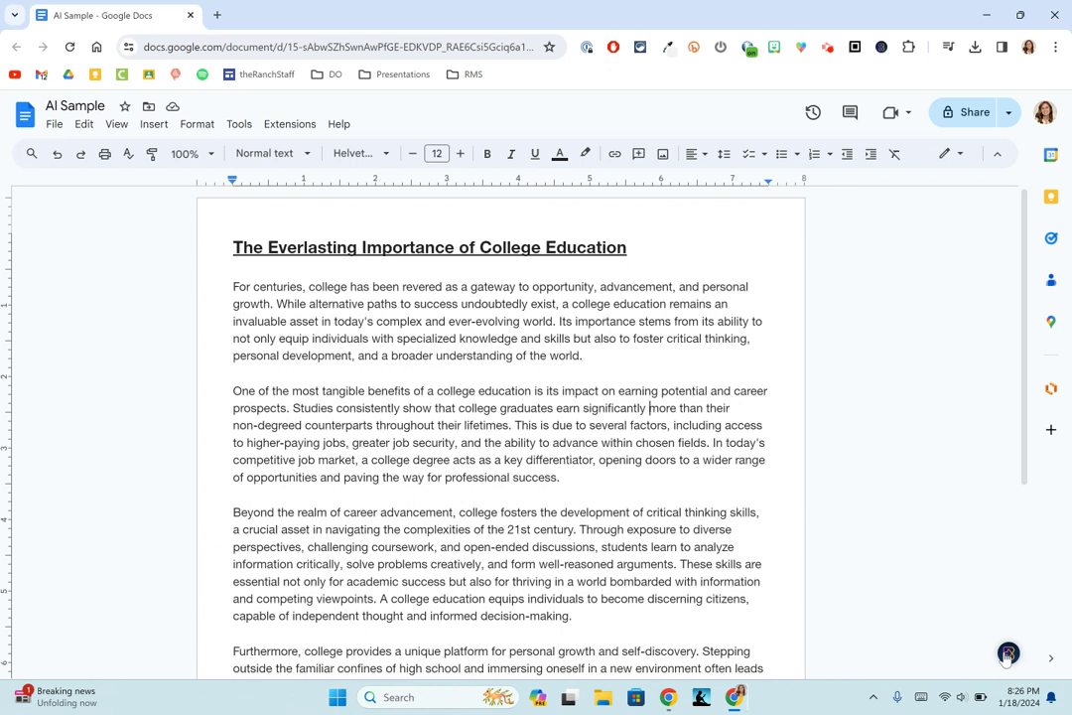
click(1008, 654)
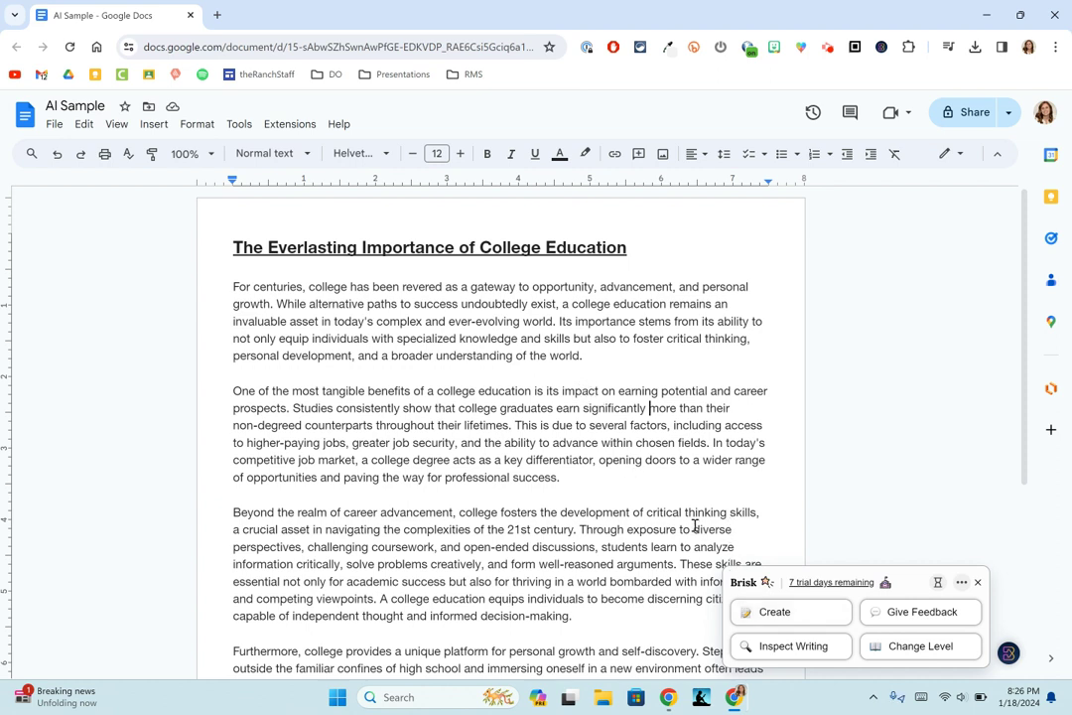
Step: Check the entire college education essay for AI writing with Brisk's Inspect Writing tool, and return to the main Brisk options
key(ctrl+a)
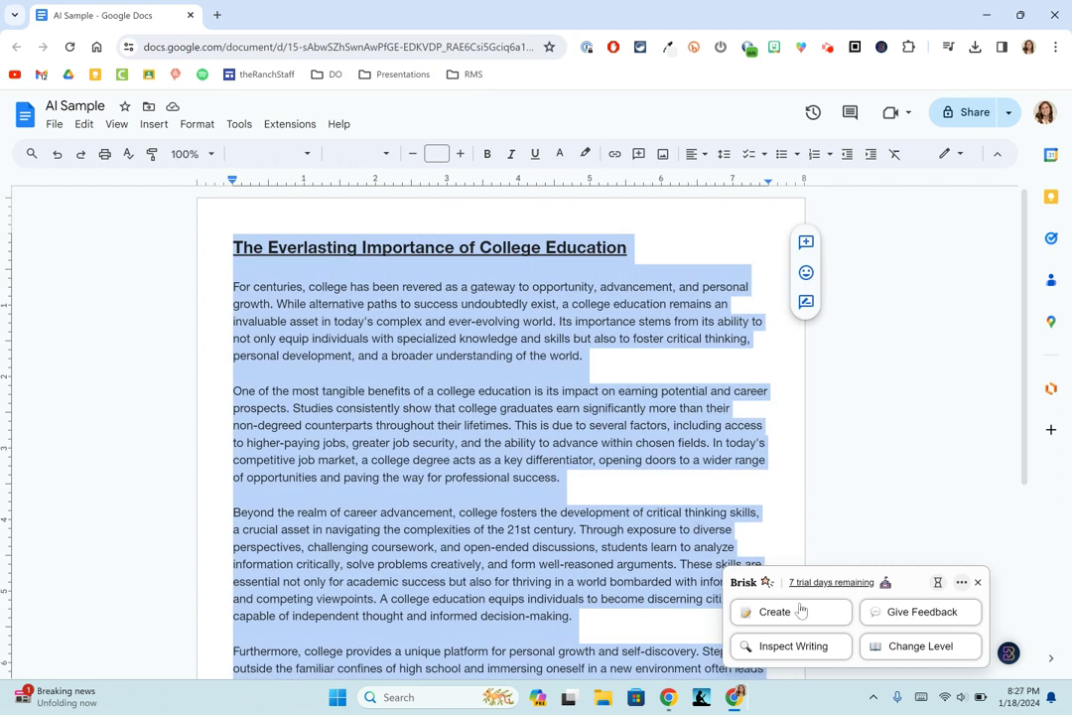
click(814, 646)
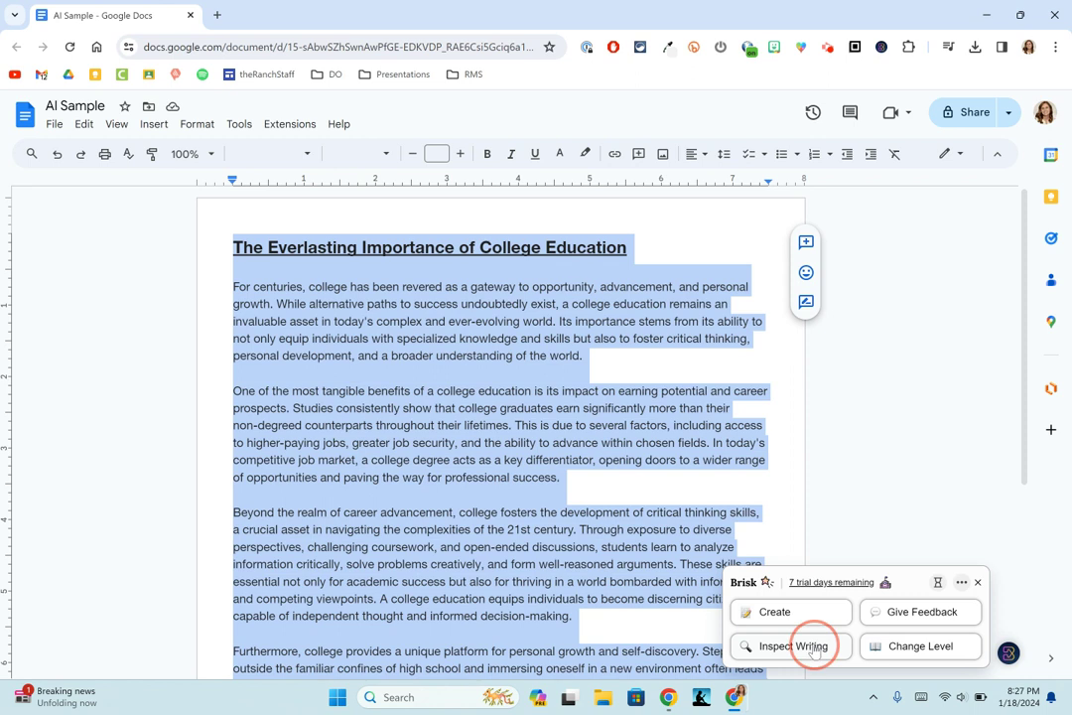
click(907, 648)
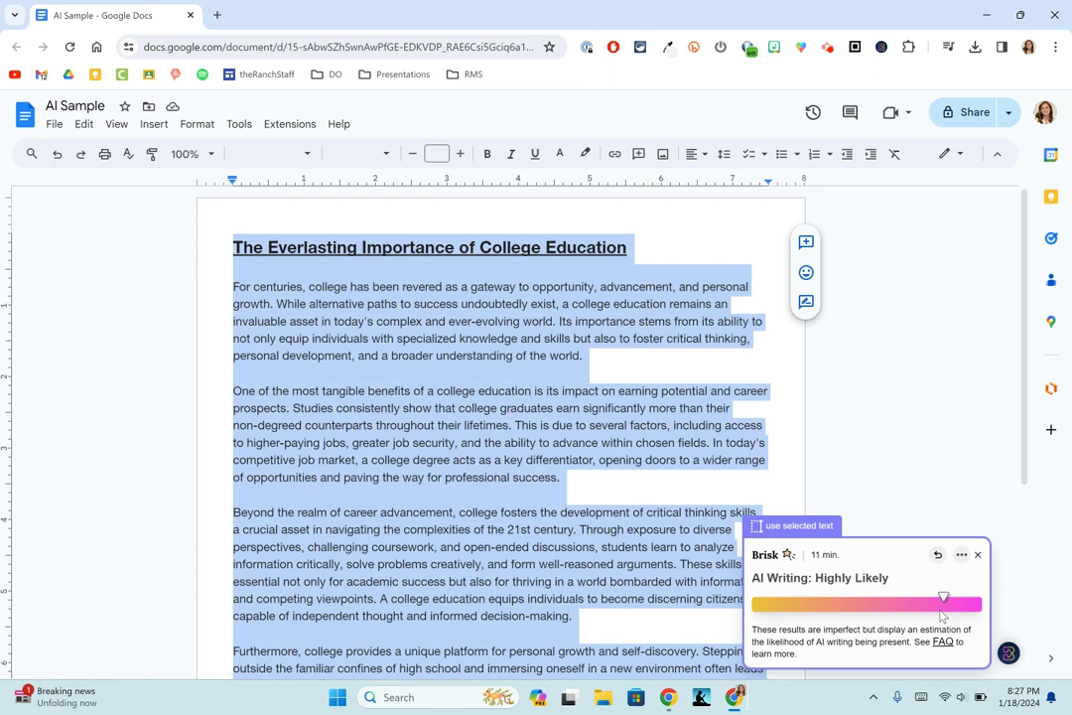
click(938, 555)
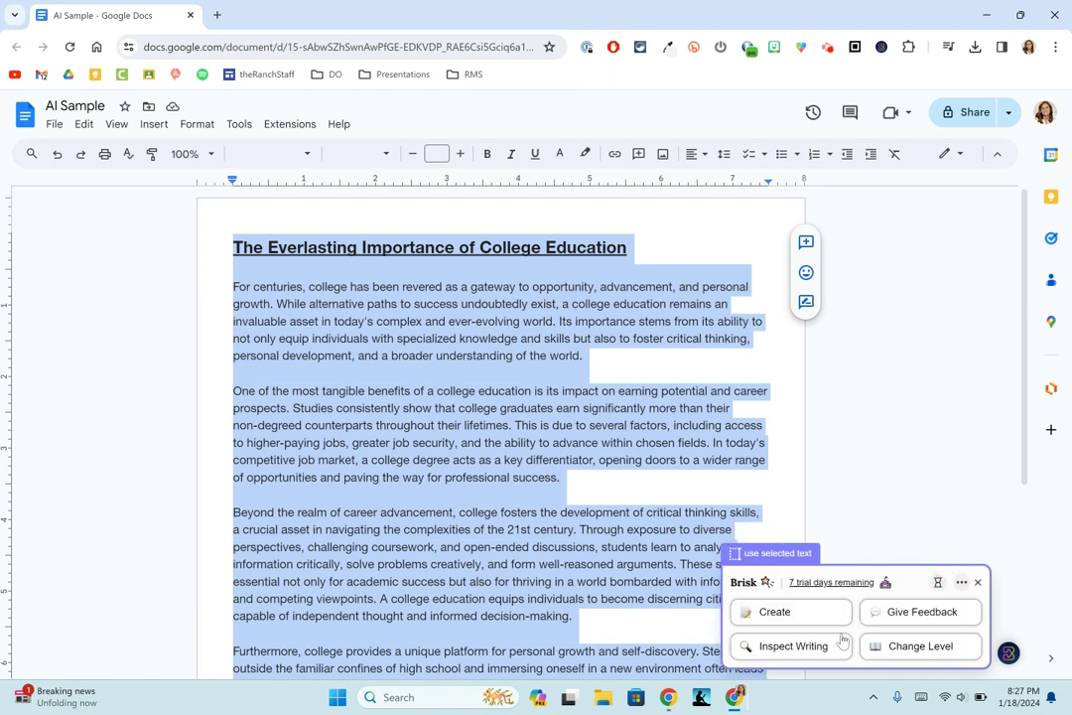
Step: Generate a 3rd Grade reading level version of the selected essay in English with Brisk, and compare it with the original document
click(873, 645)
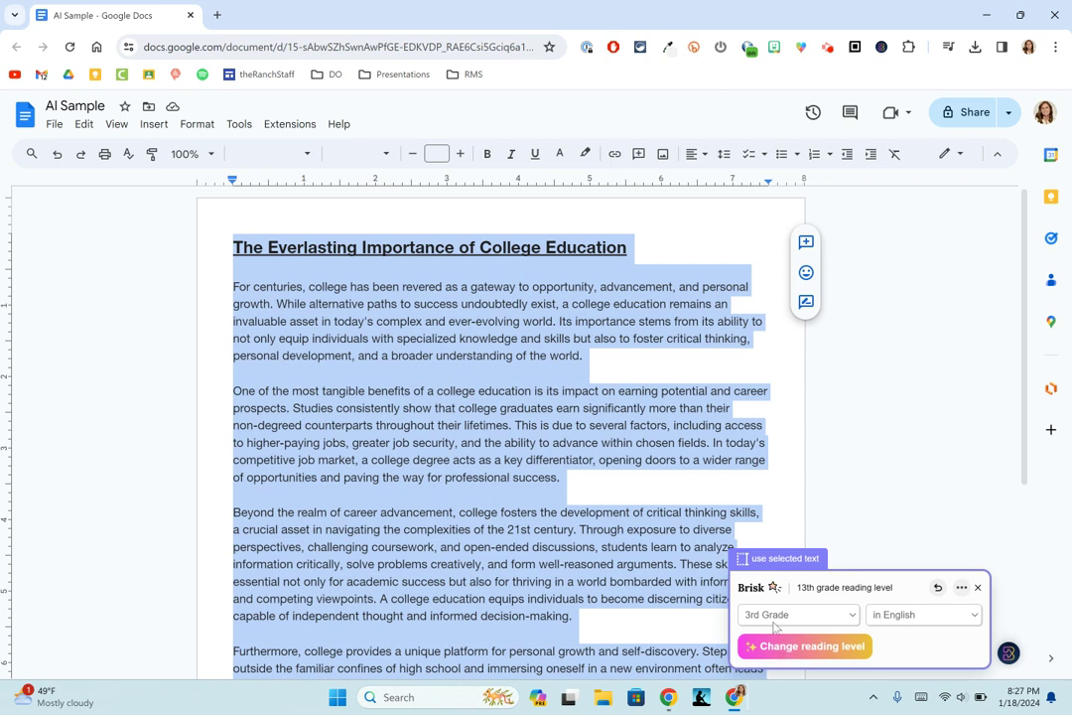
click(775, 620)
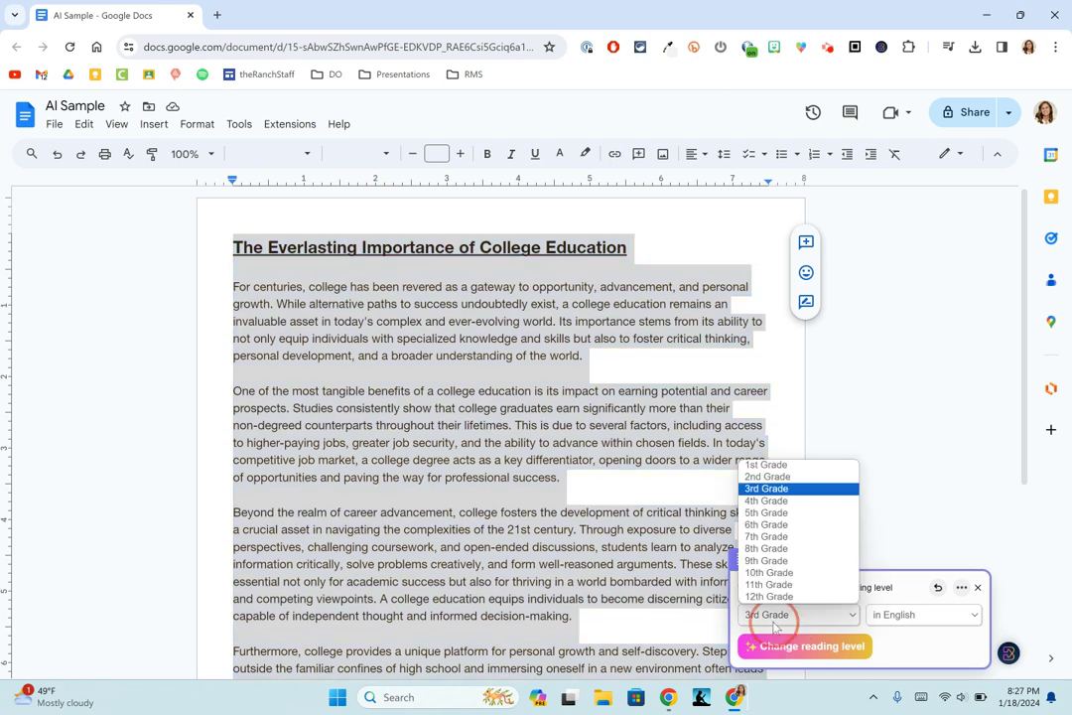
click(766, 489)
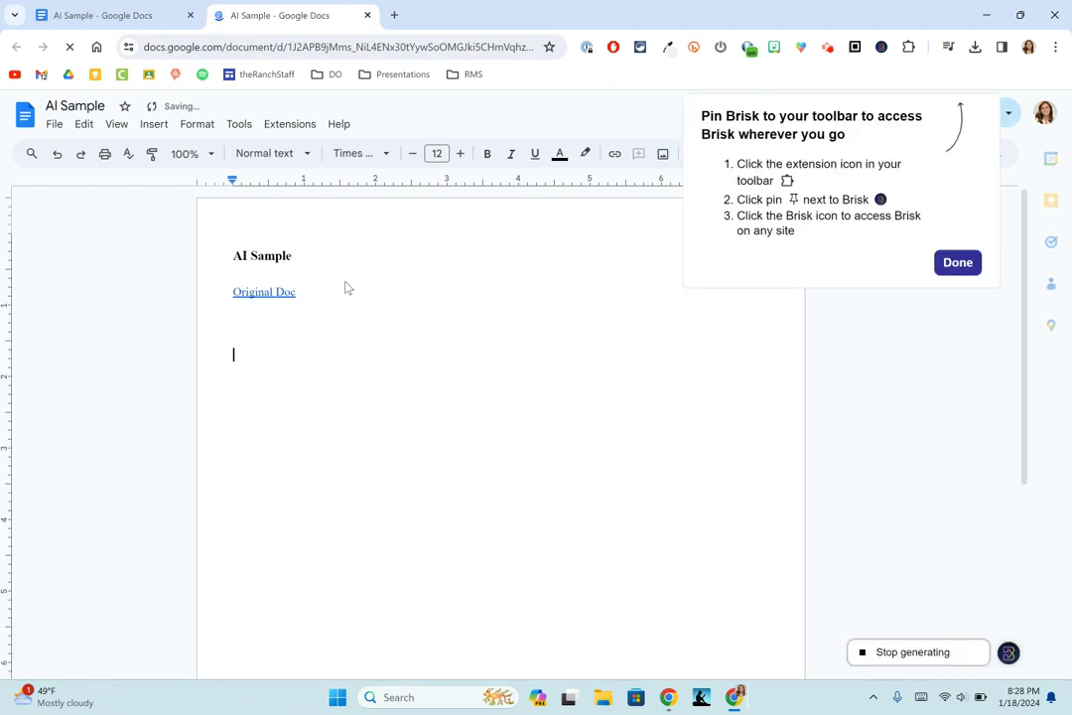
click(955, 264)
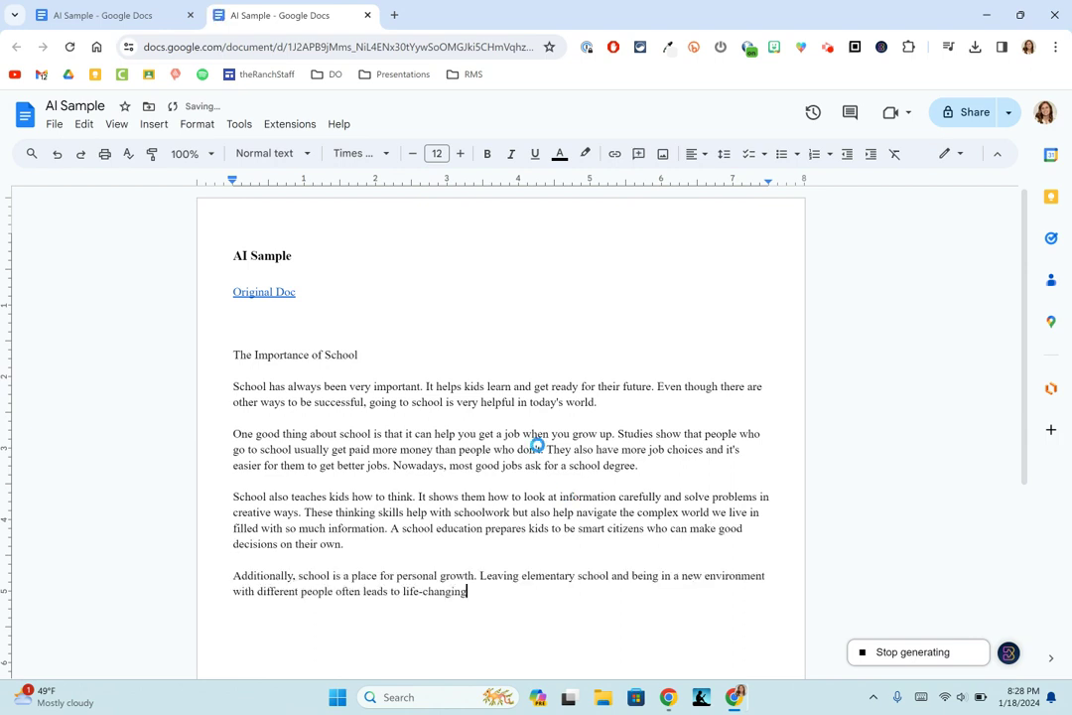
click(97, 12)
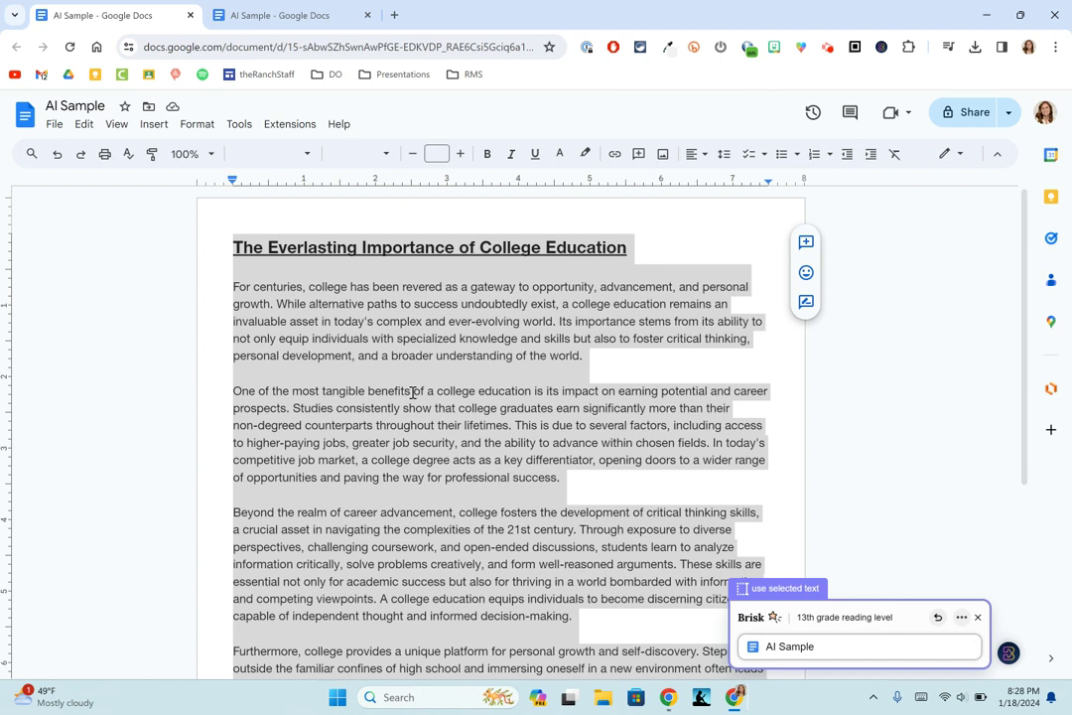
click(268, 20)
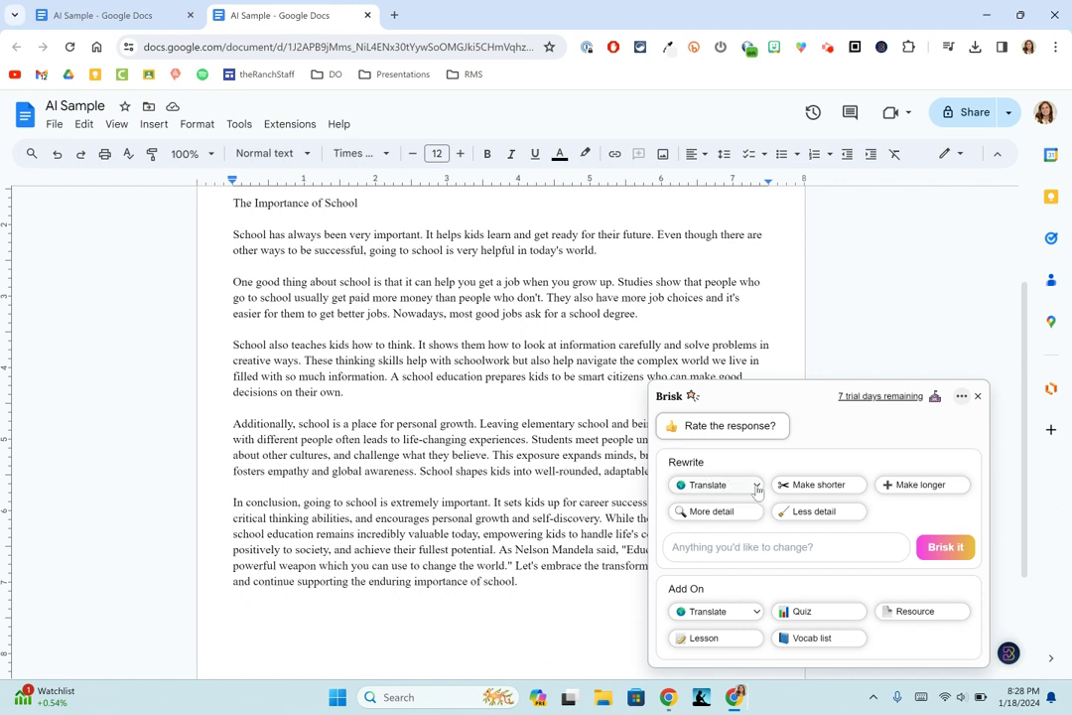
Step: Rewrite the 3rd-grade version of the essay to be shorter with Brisk
click(758, 485)
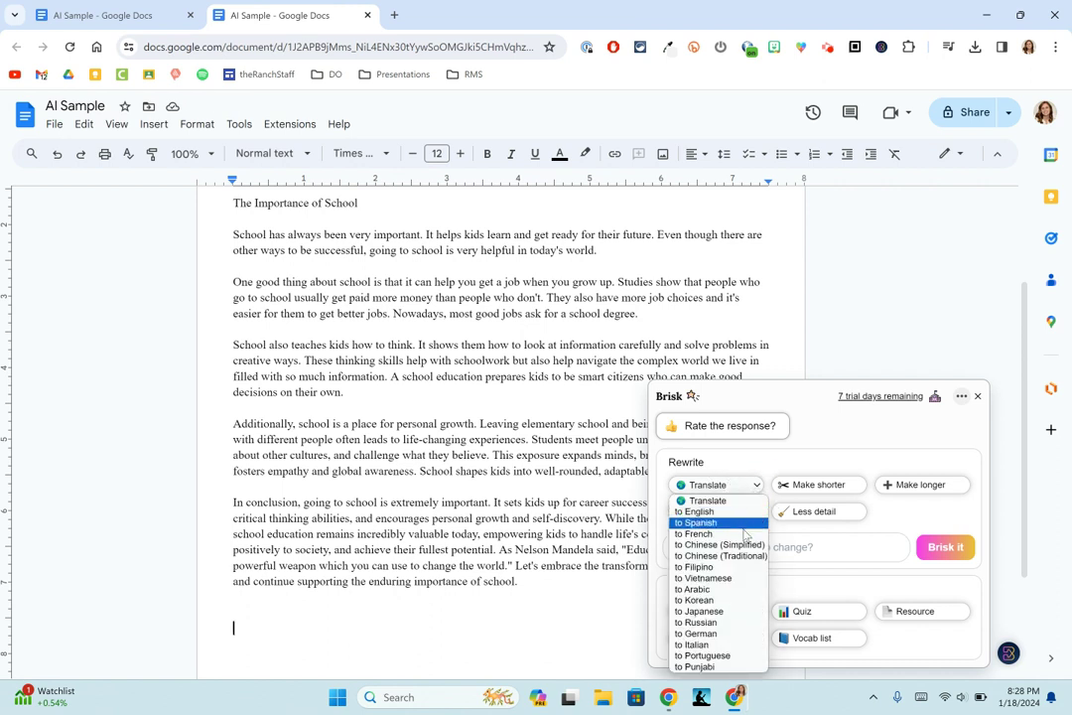
click(771, 486)
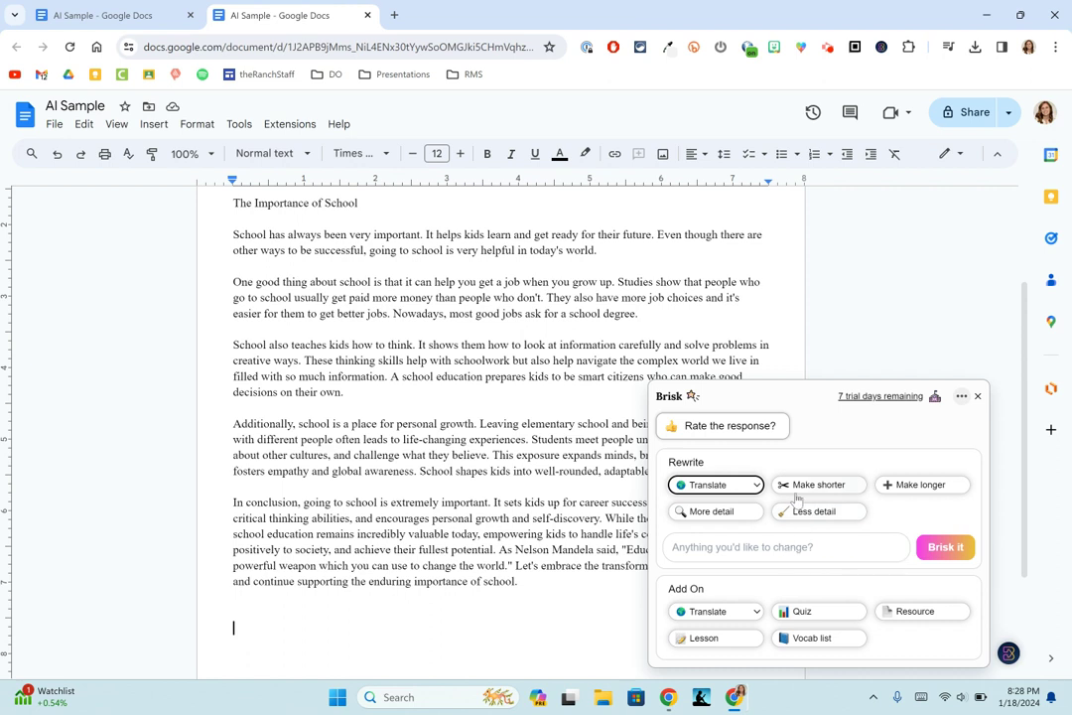
click(797, 489)
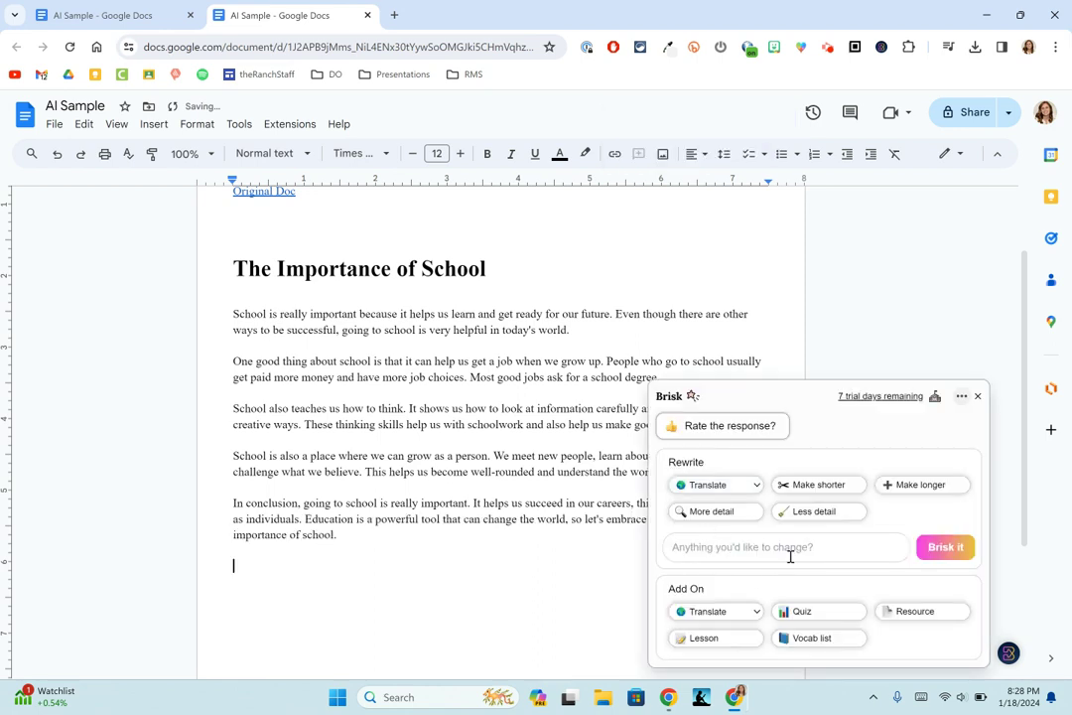
click(810, 550)
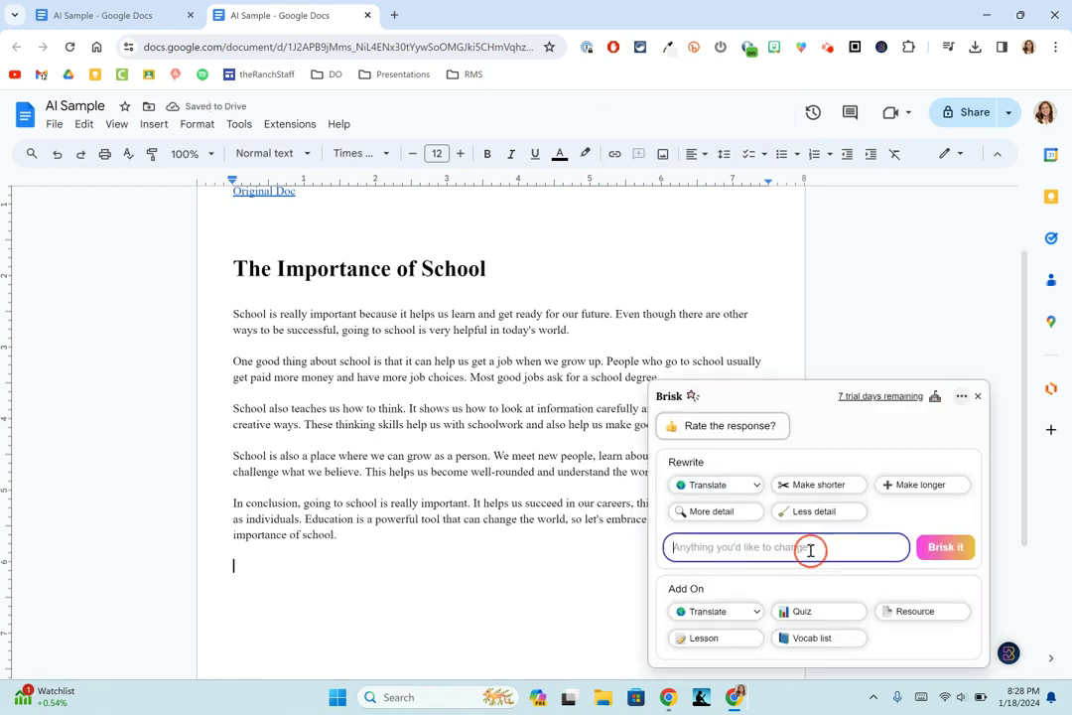
Step: Set up a Brisk lesson plan about this article for 7th grade
click(749, 644)
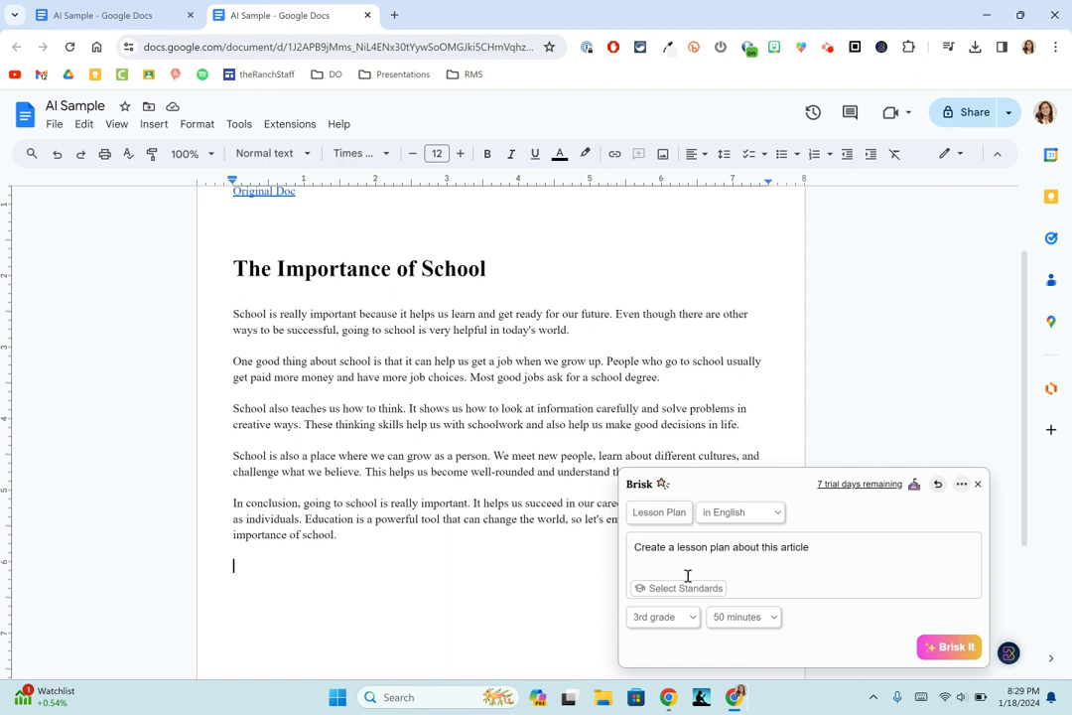
click(685, 617)
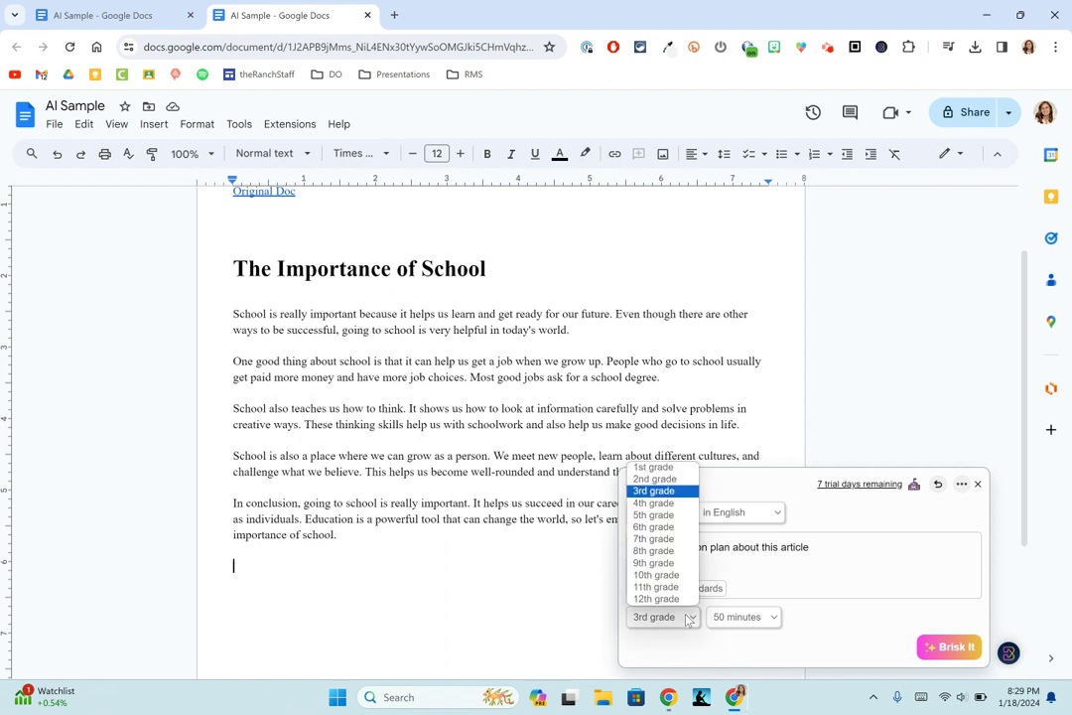
click(667, 542)
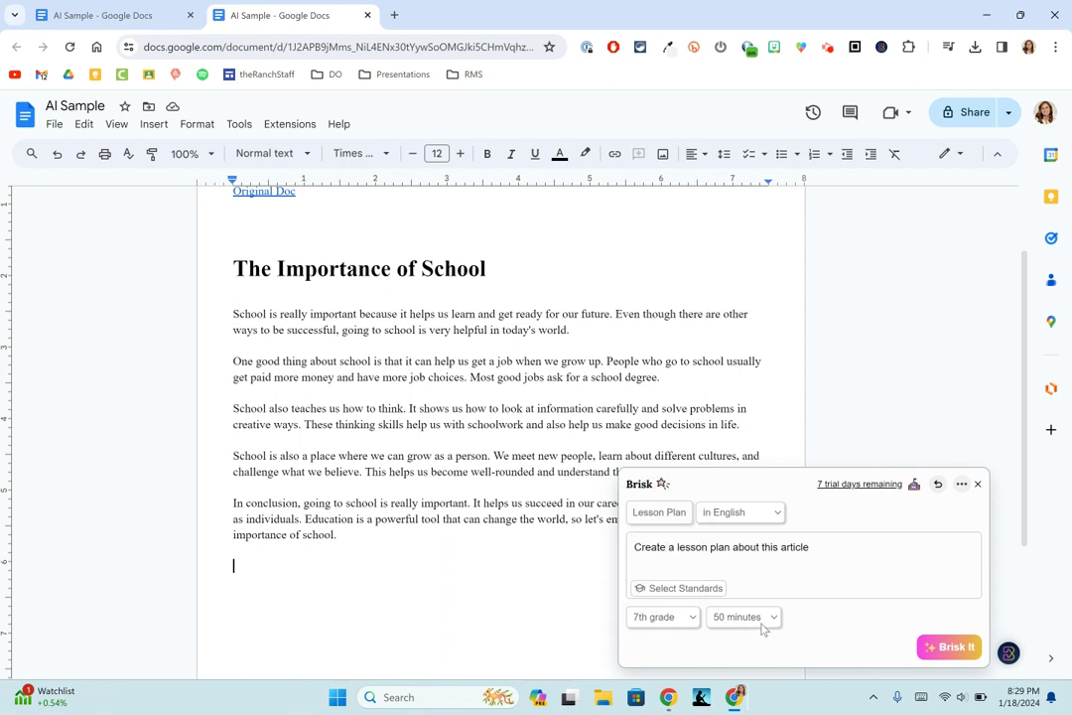
Step: Attach California seventh grade language arts standard 7.L.1 to the lesson plan request
click(683, 587)
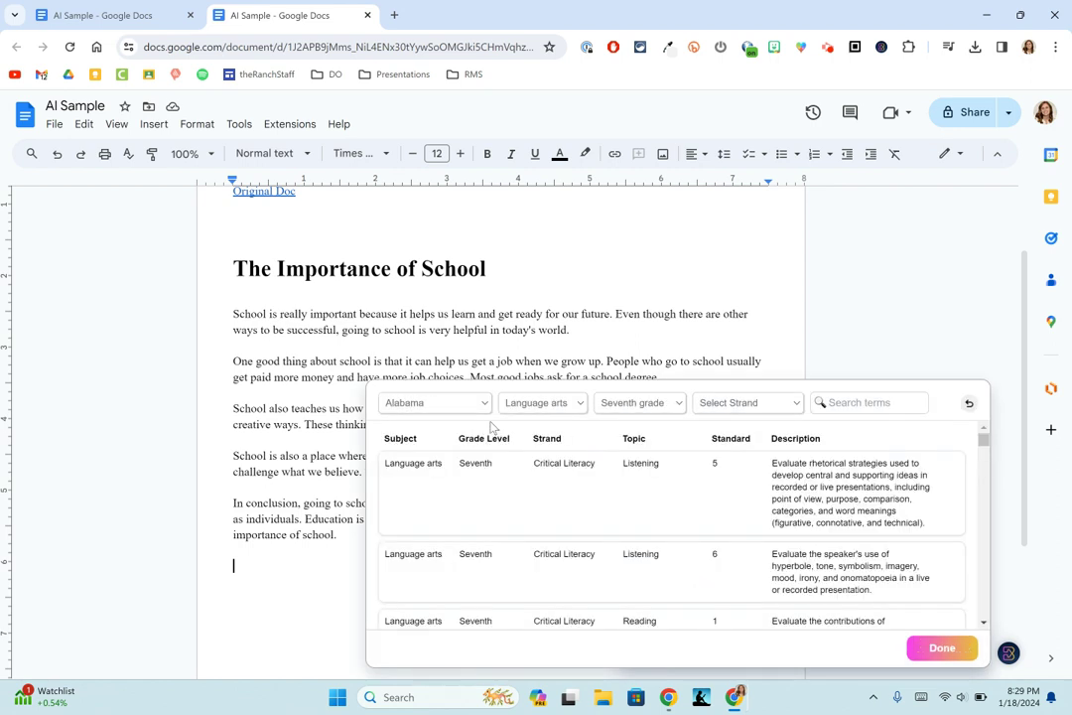
click(484, 404)
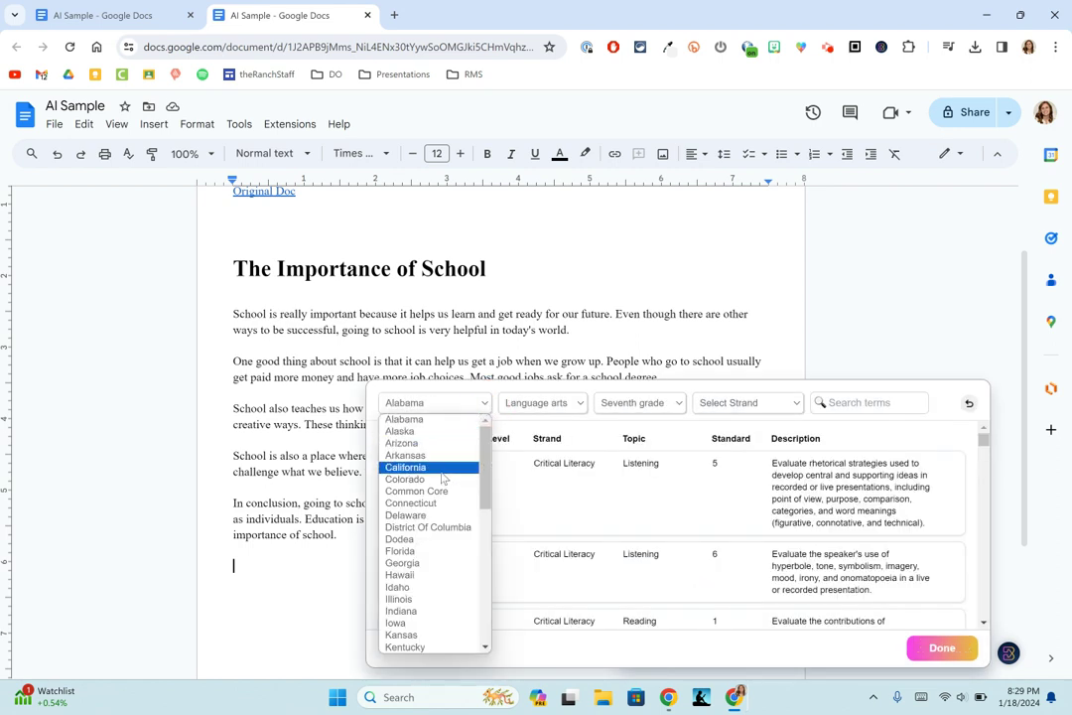
click(441, 469)
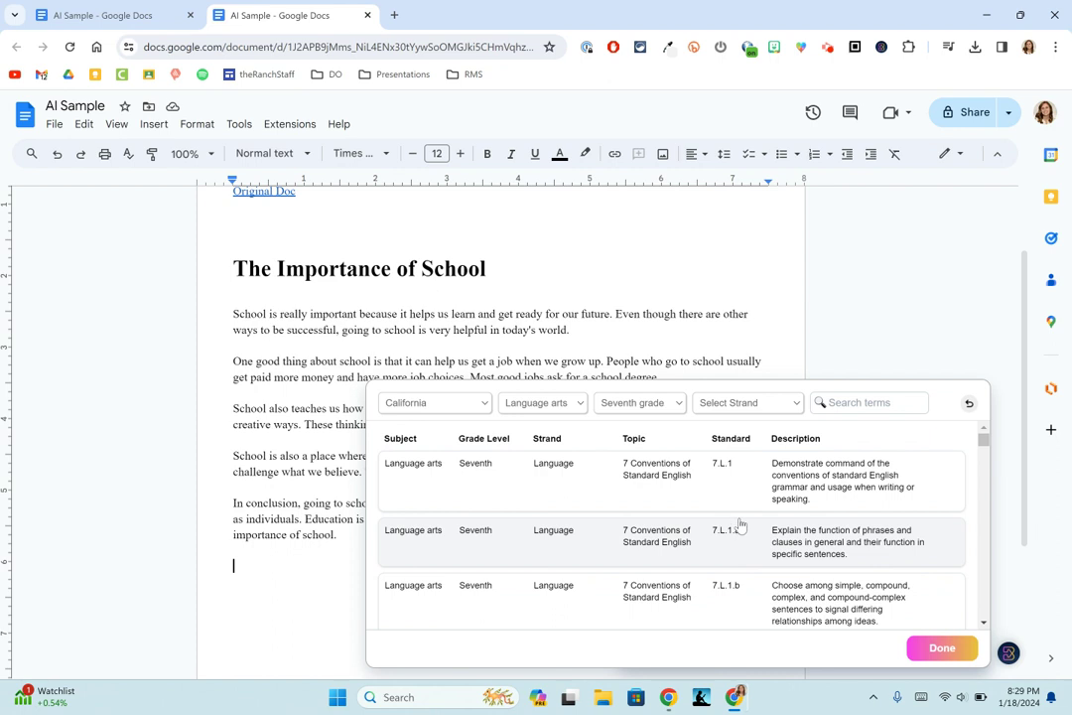
click(736, 510)
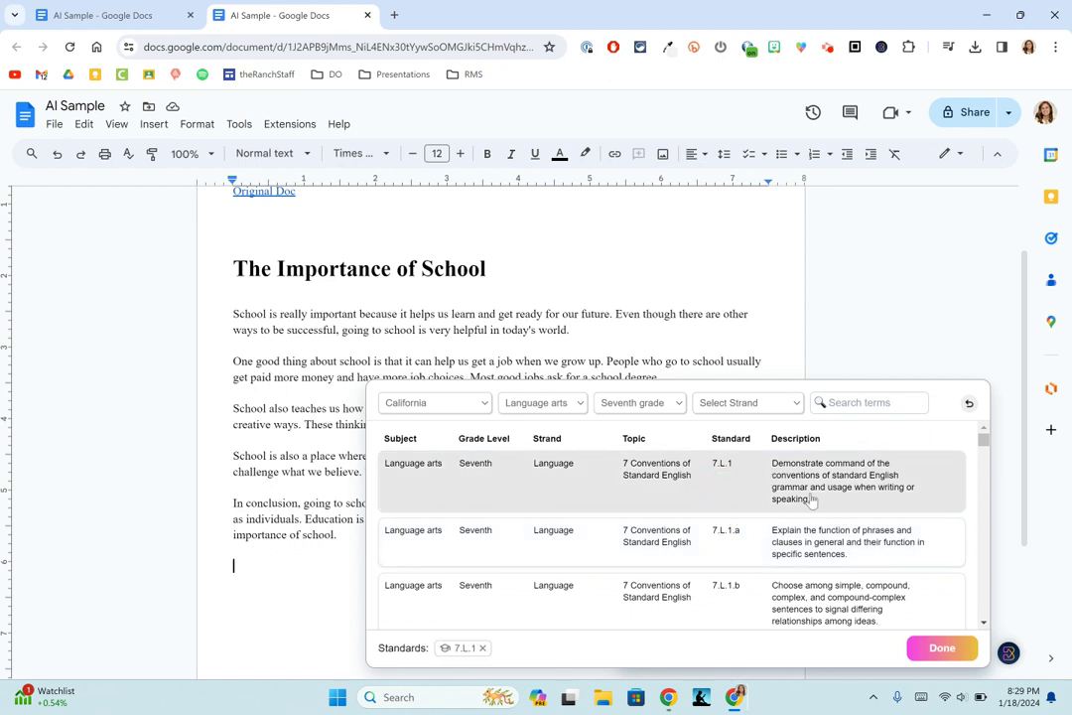
click(938, 650)
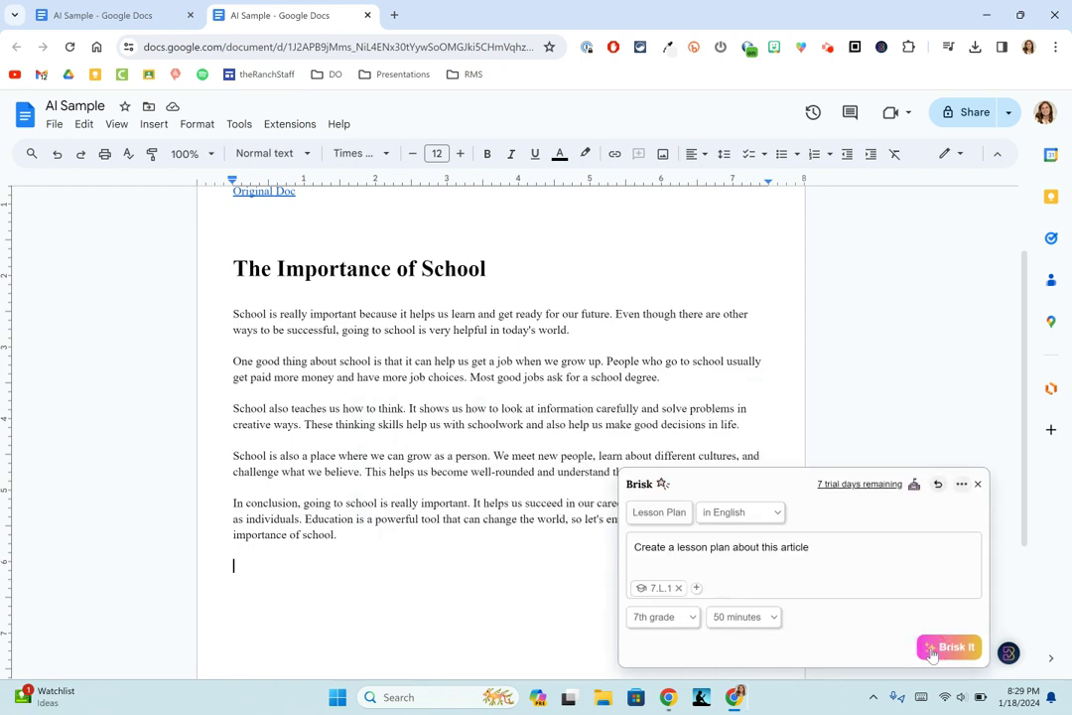
Step: Generate the 50-minute lesson plan in the document and review its activities
click(950, 647)
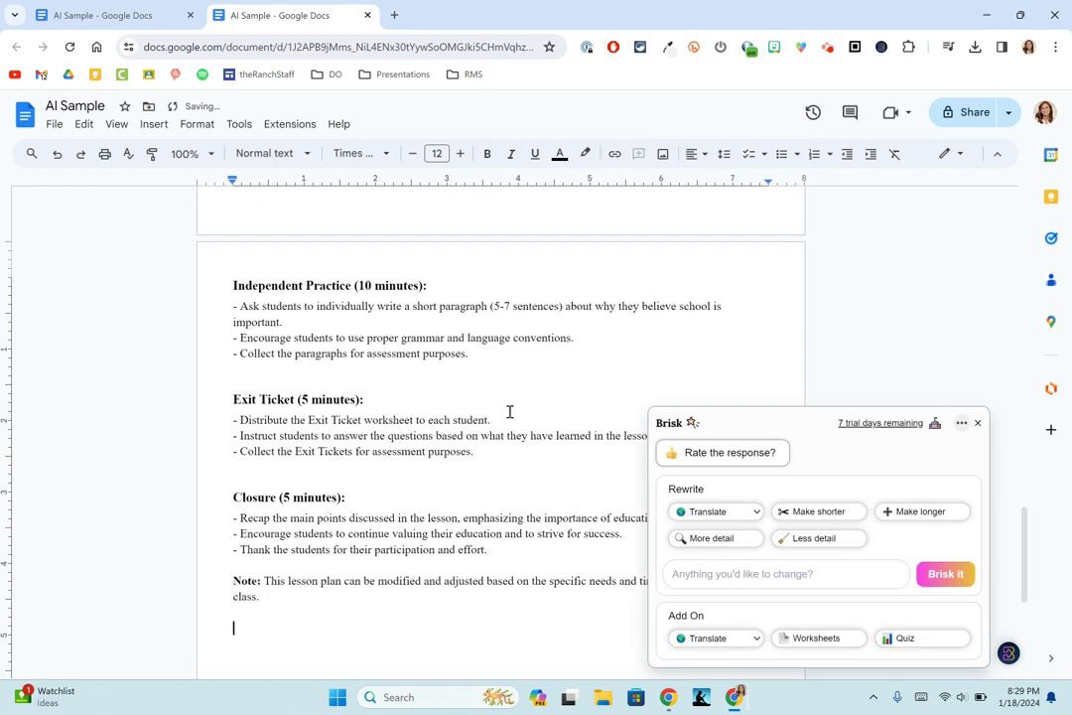
scroll(510, 412, up, 4)
scroll(509, 412, up, 4)
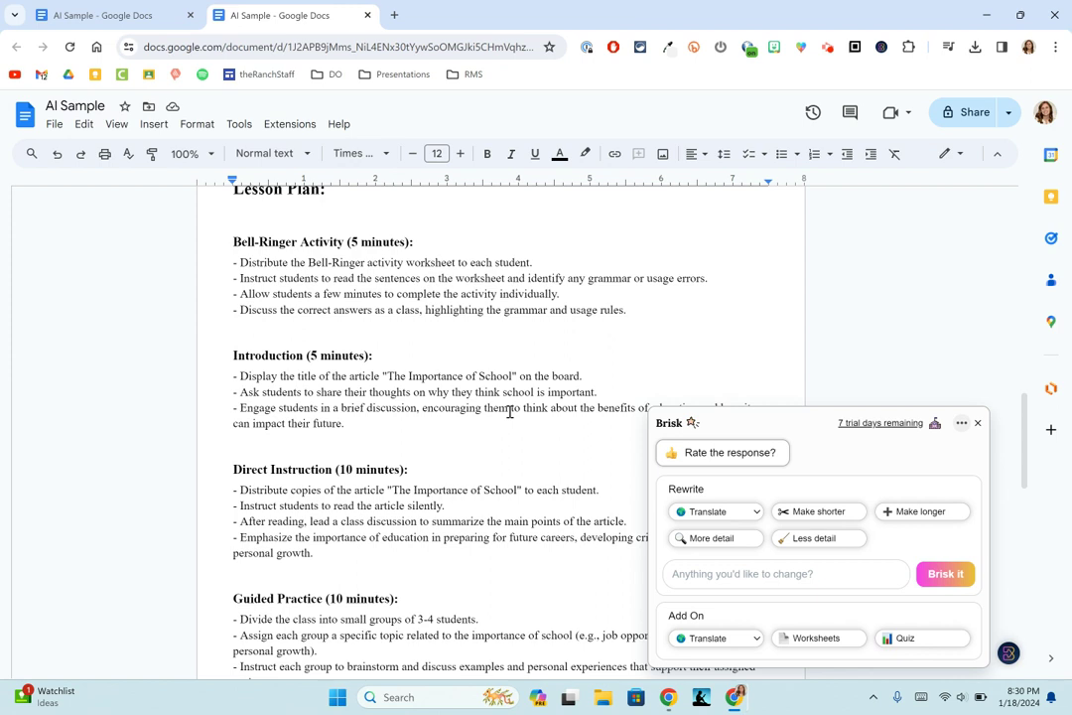
Step: Open the quiz add-on setup for the generated lesson plan
scroll(510, 411, up, 5)
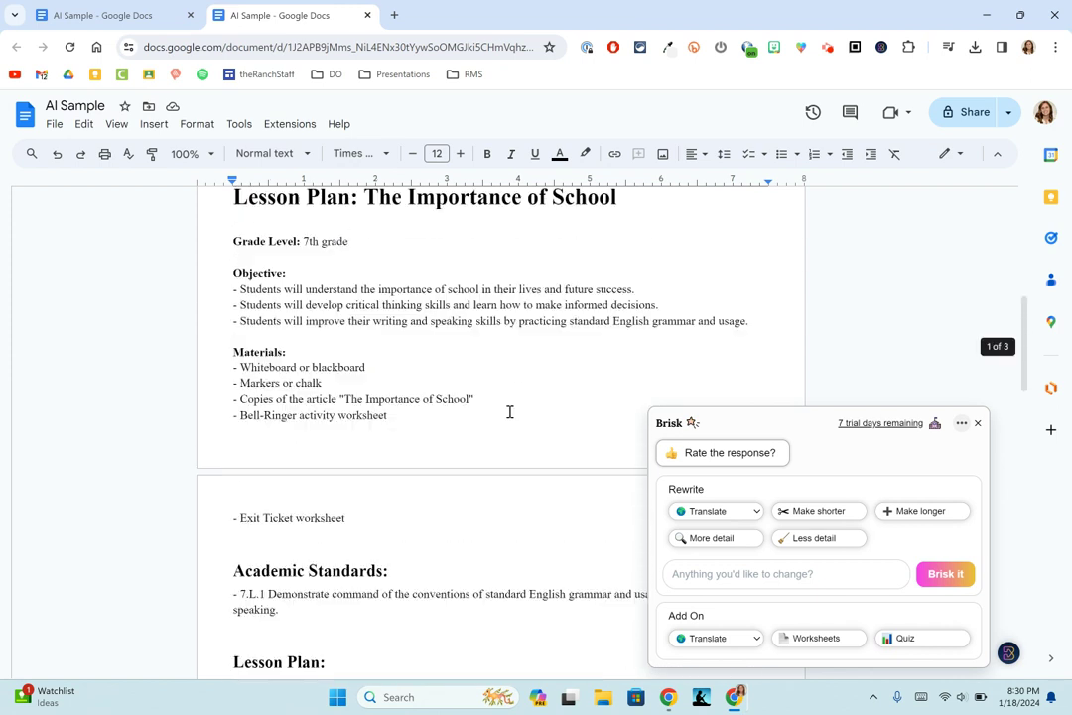
scroll(509, 411, up, 3)
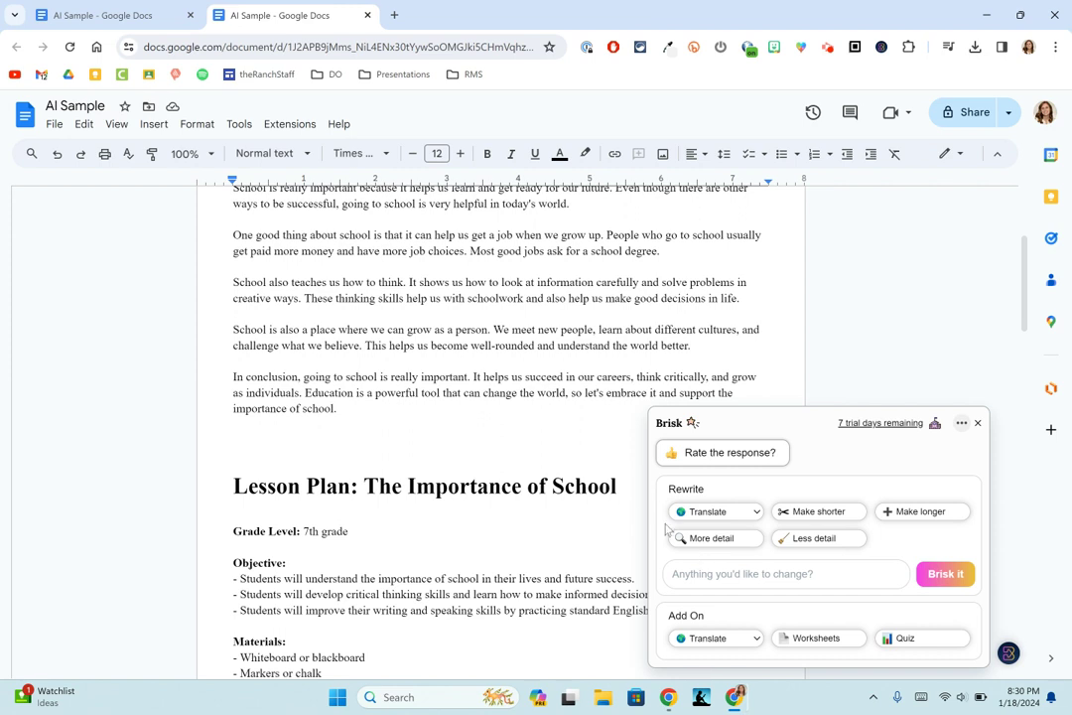
click(901, 644)
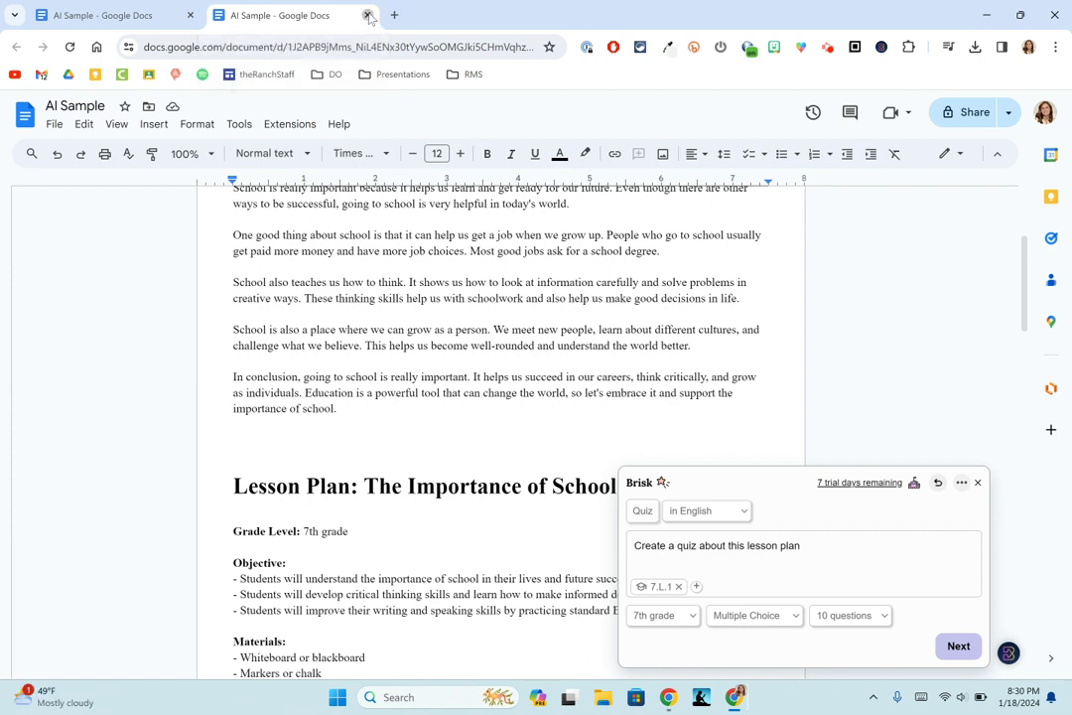
Step: Close the lesson plan document and select the entire original college essay for use with Brisk
key(ctrl+w)
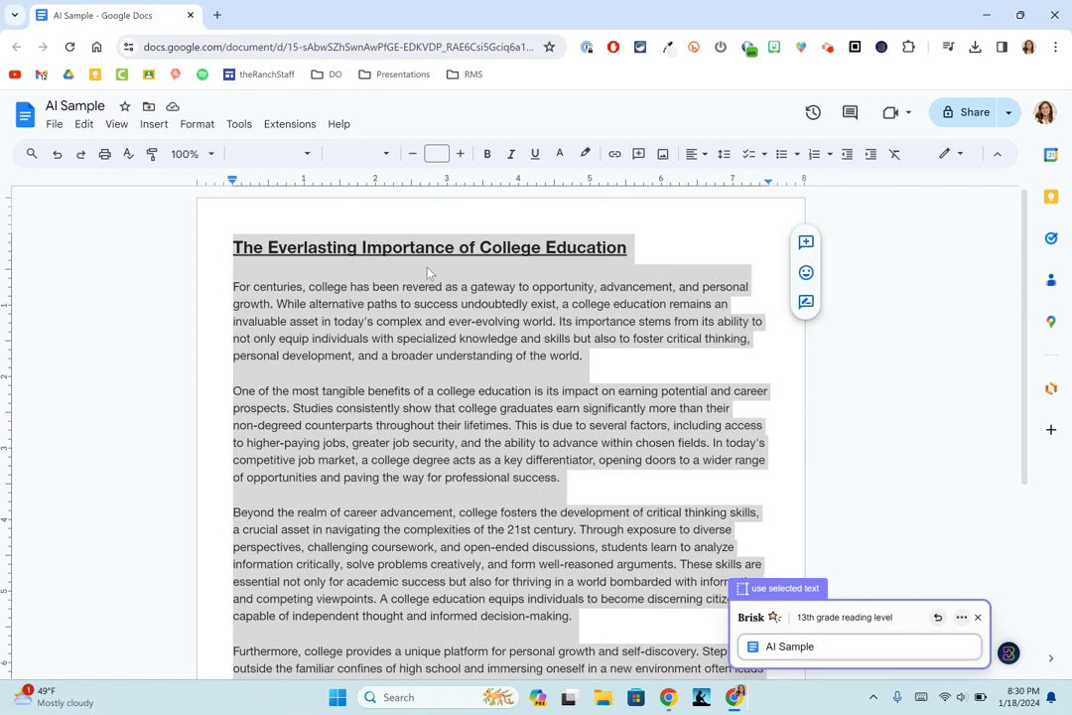
click(936, 617)
click(559, 515)
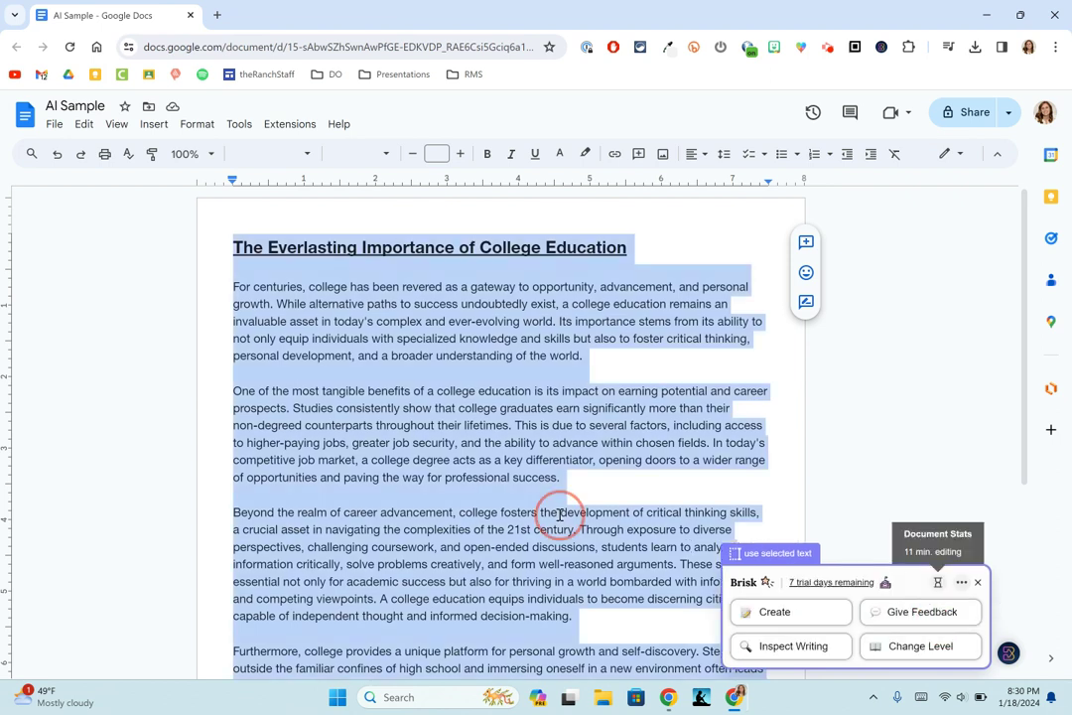
triple_click(559, 515)
key(ctrl+a)
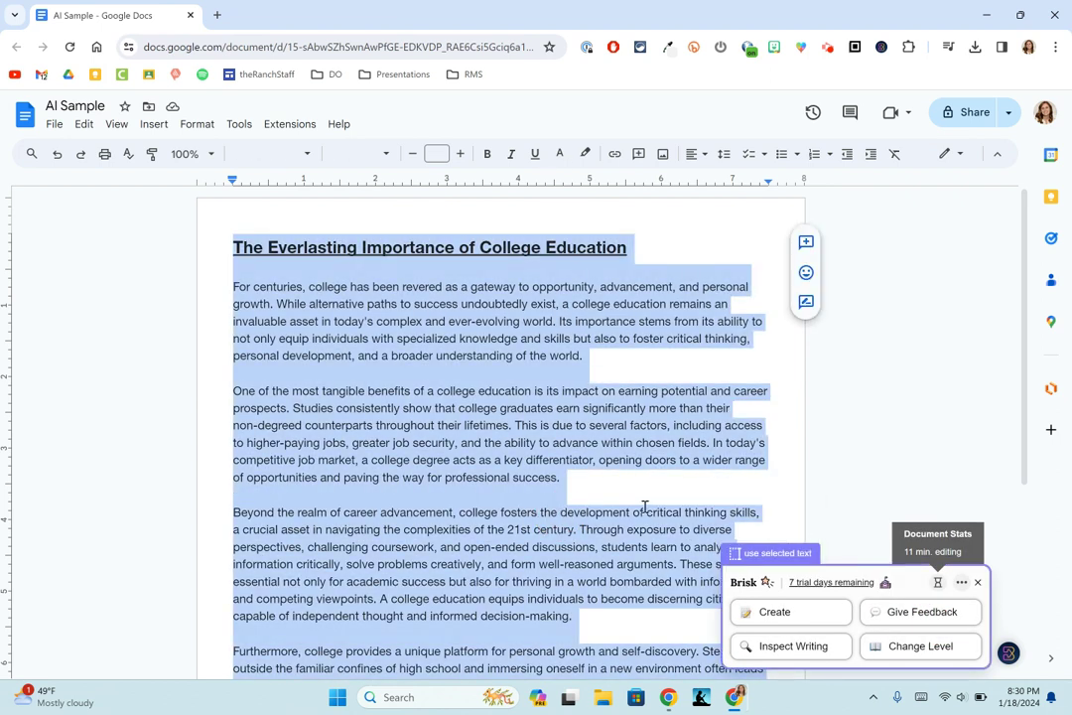
Step: Generate 7th-grade DOK questions from the selected essay with Brisk, prompting it to create questions by DOK level
click(779, 613)
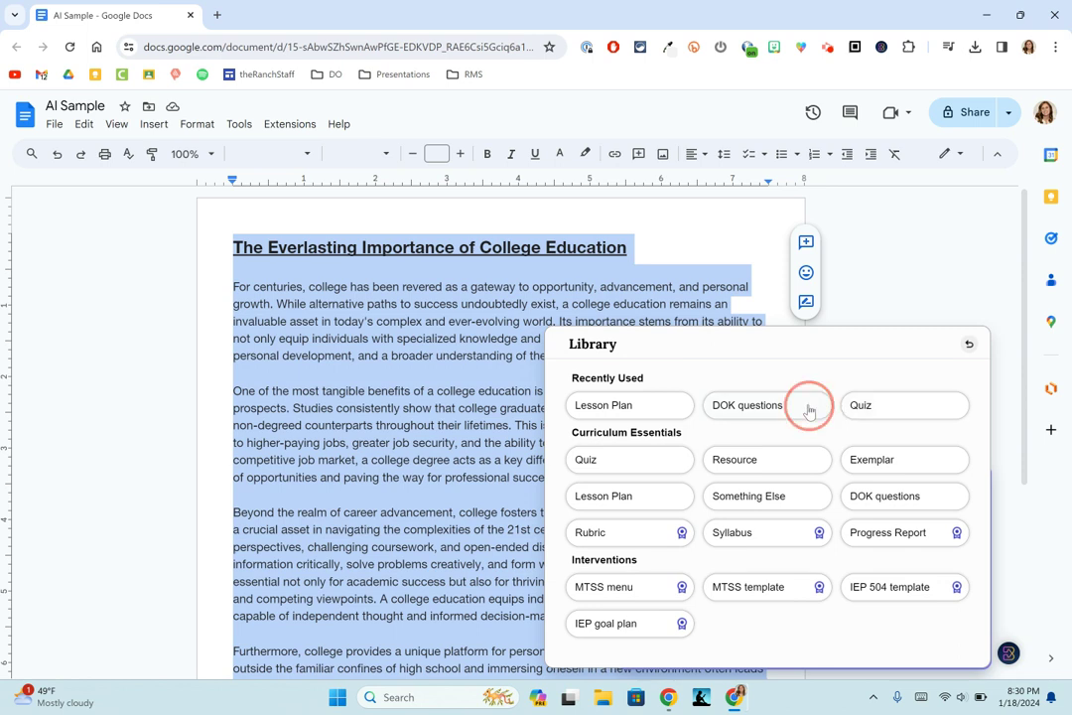
click(809, 410)
click(729, 575)
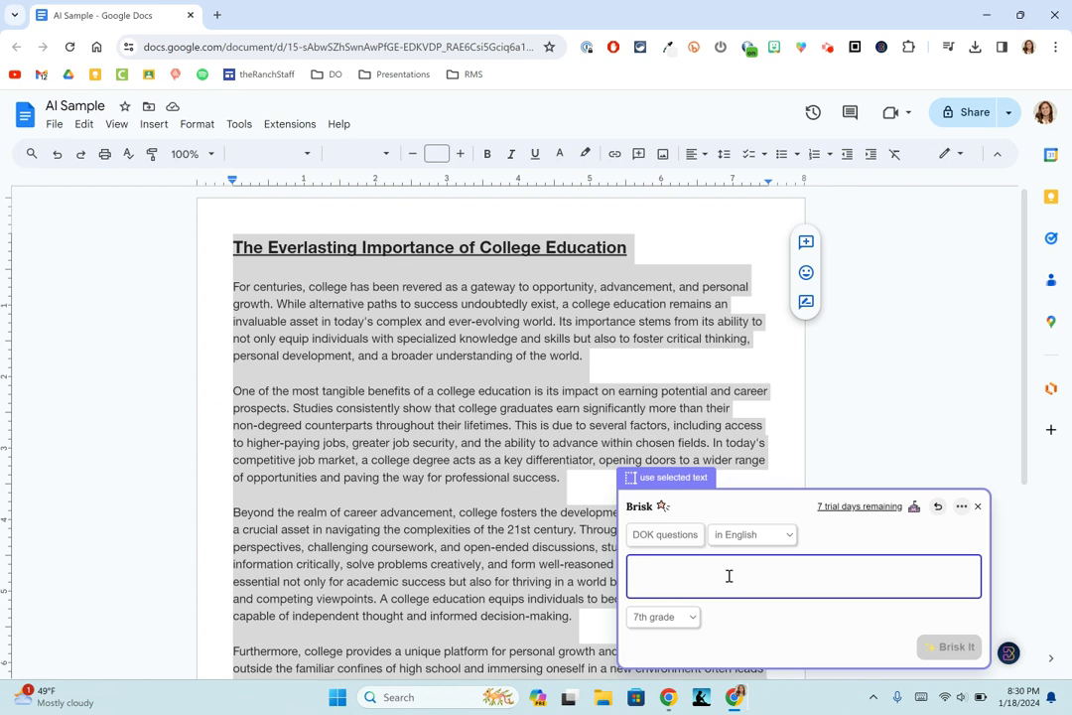
text(Crea)
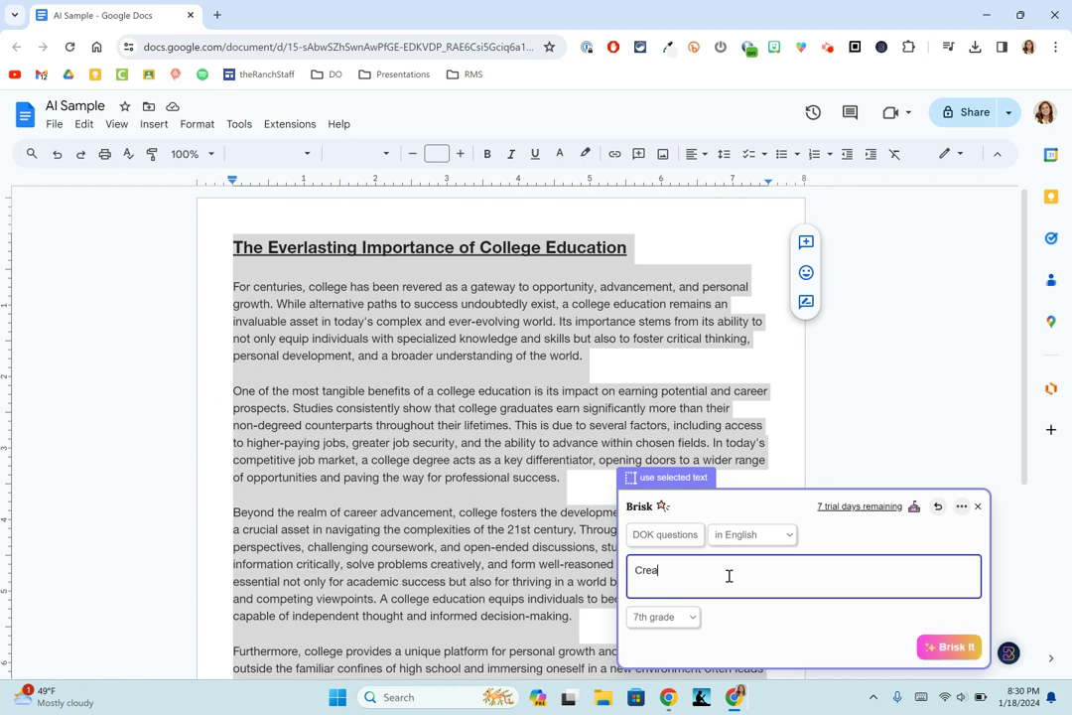
text(te a quesetion for)
key(BackSpace)
key(BackSpace)
key(BackSpace)
key(BackSpace)
text(DOK level.)
click(945, 647)
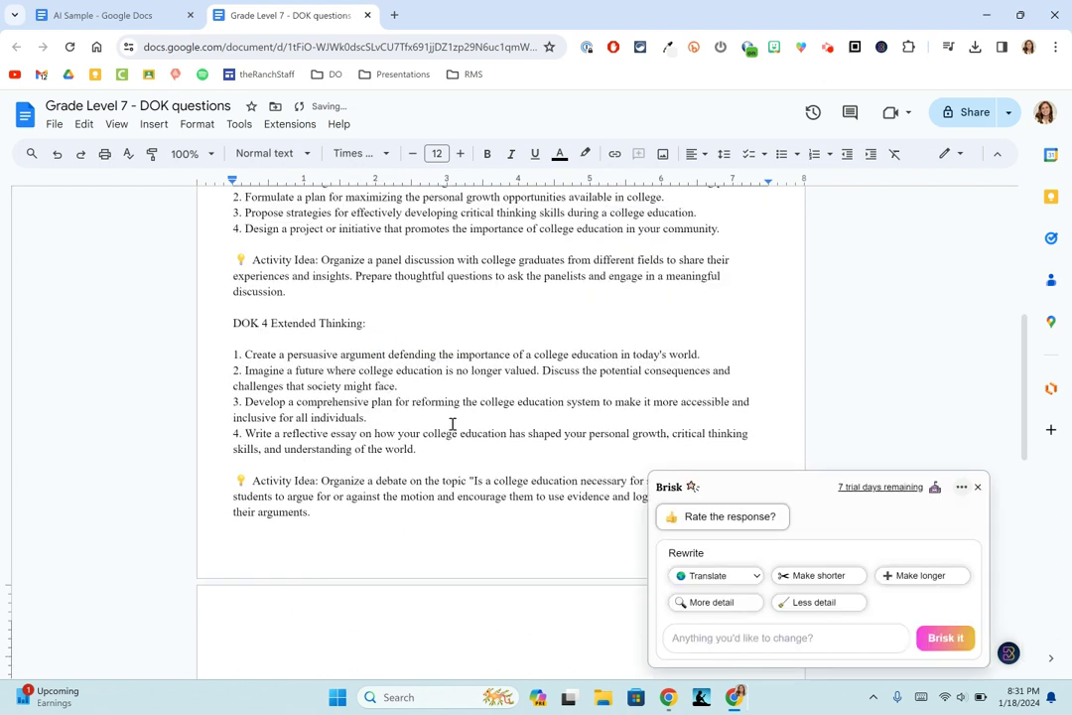
Step: Review the generated questions and activity ideas for DOK levels 1 through 4
scroll(419, 412, down, 1)
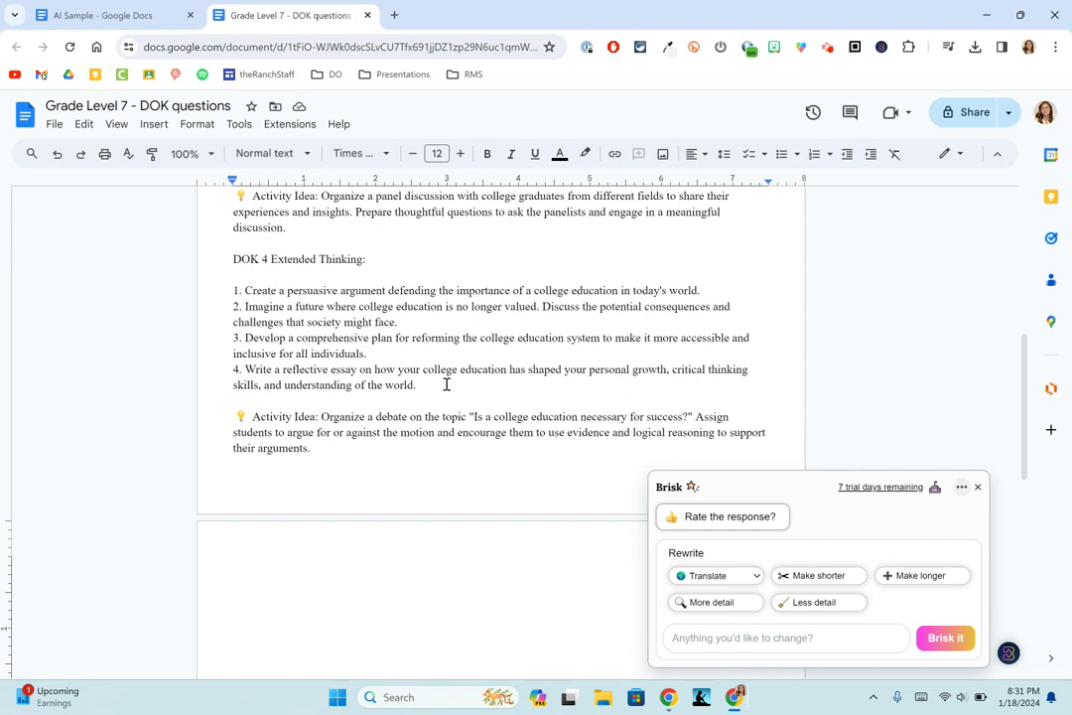
scroll(445, 384, up, 10)
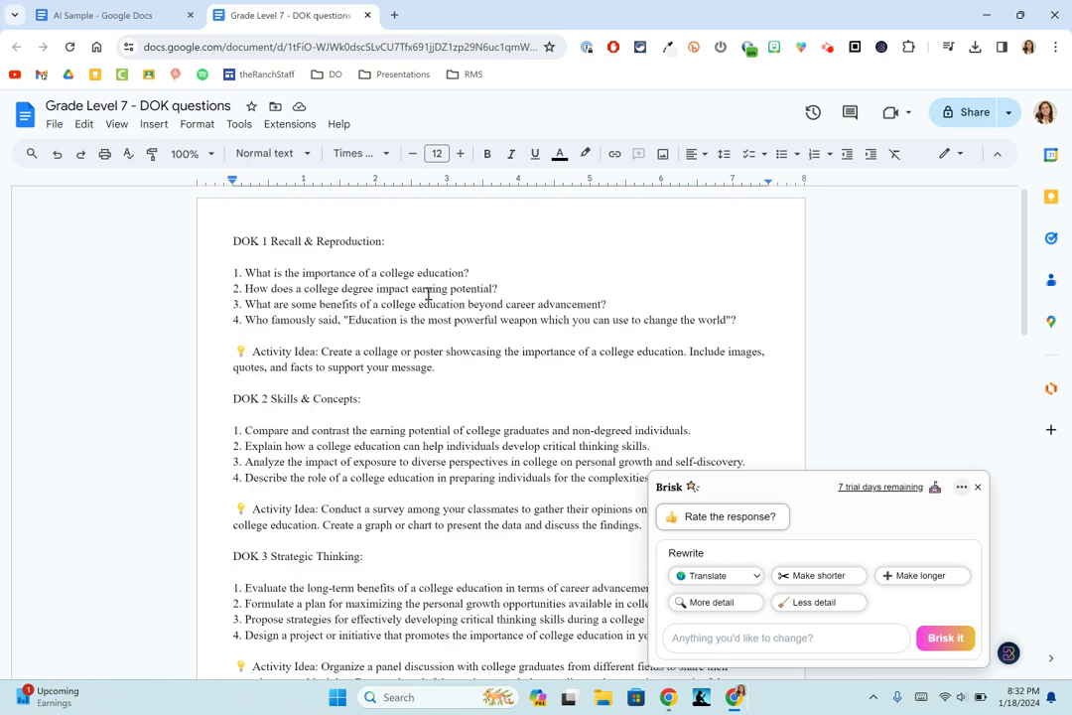
scroll(428, 288, down, 5)
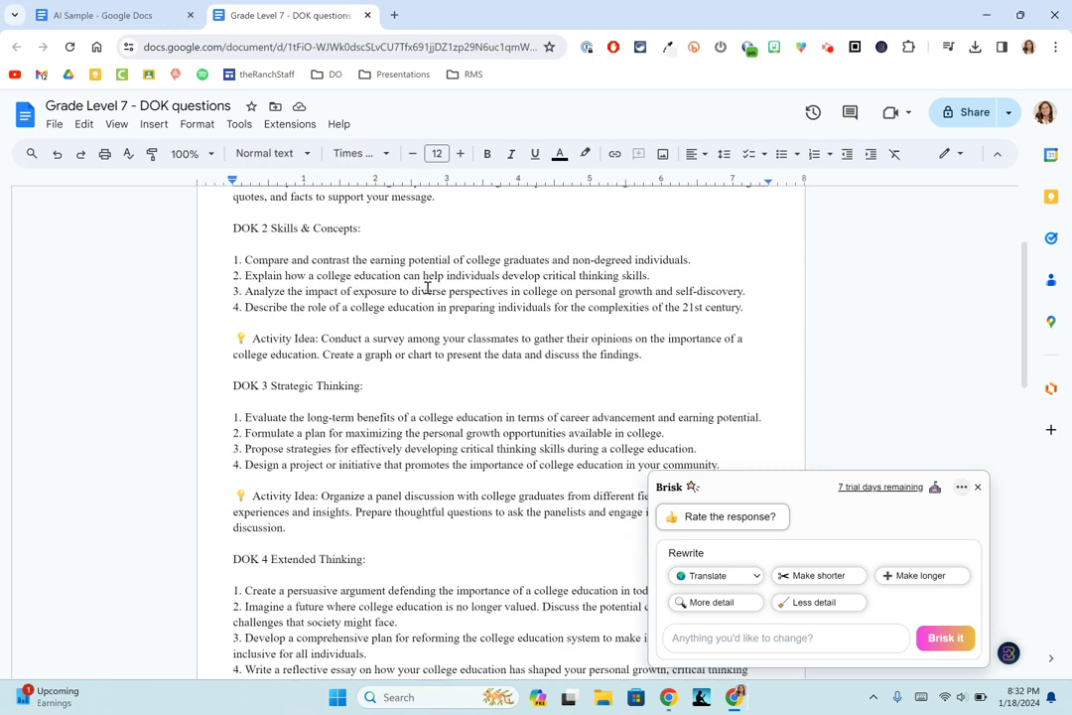
scroll(428, 288, down, 1)
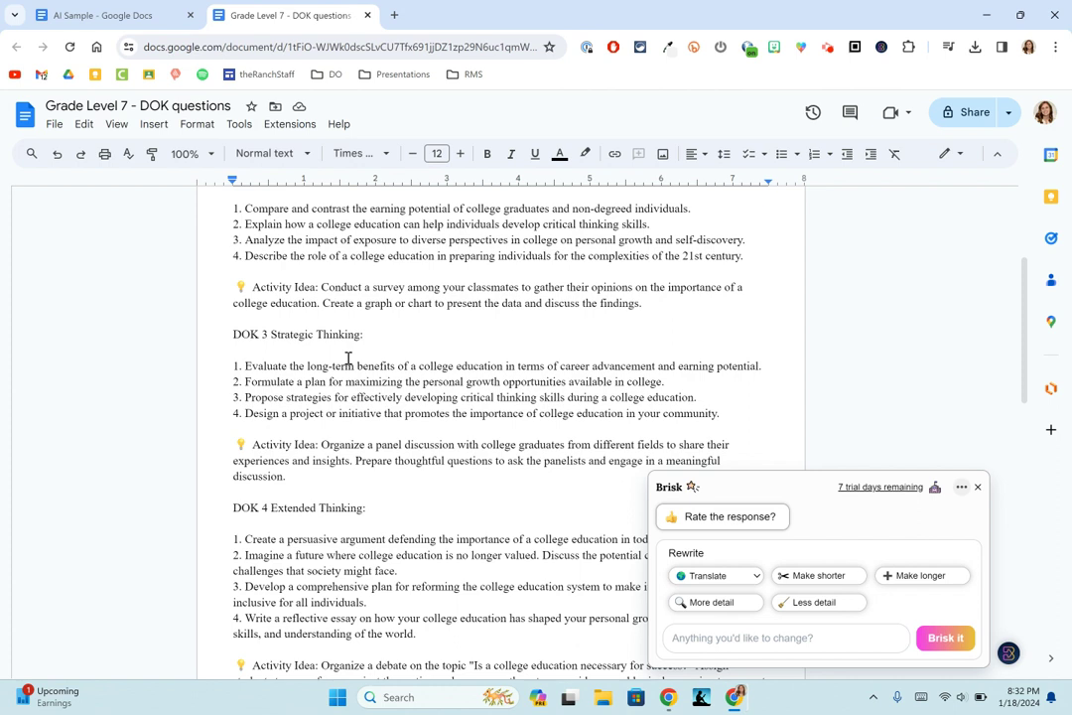
scroll(328, 319, up, 3)
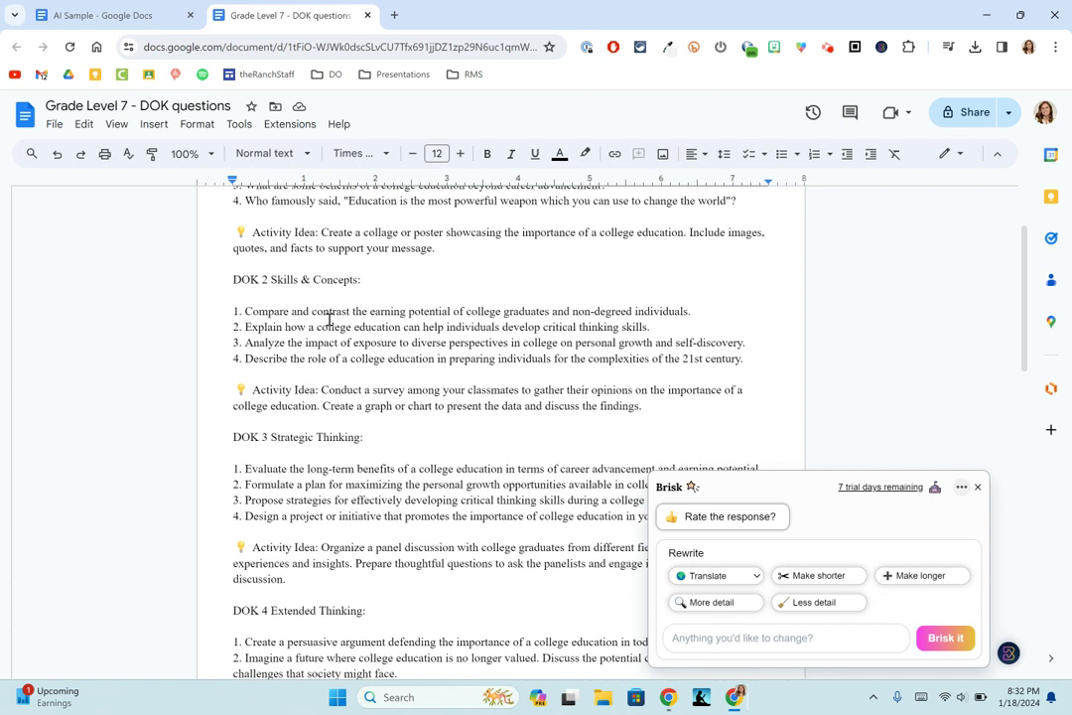
scroll(329, 319, down, 3)
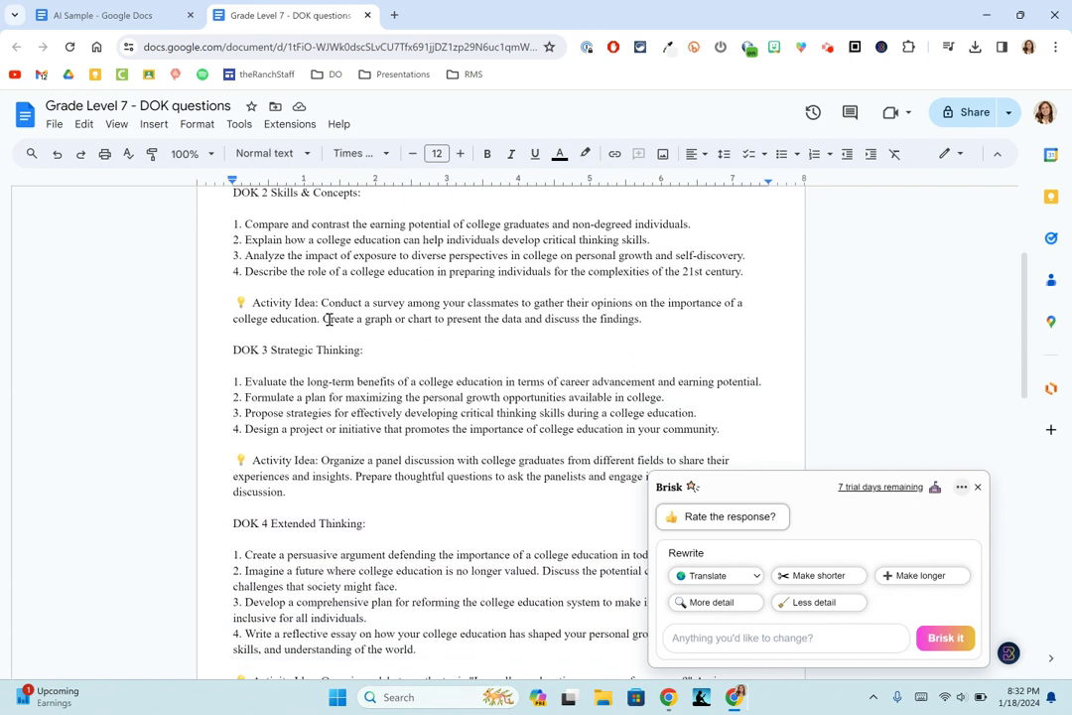
Step: Set up a Brisk quiz on the original AI Sample essay with 5 Multiple Choice questions
click(147, 18)
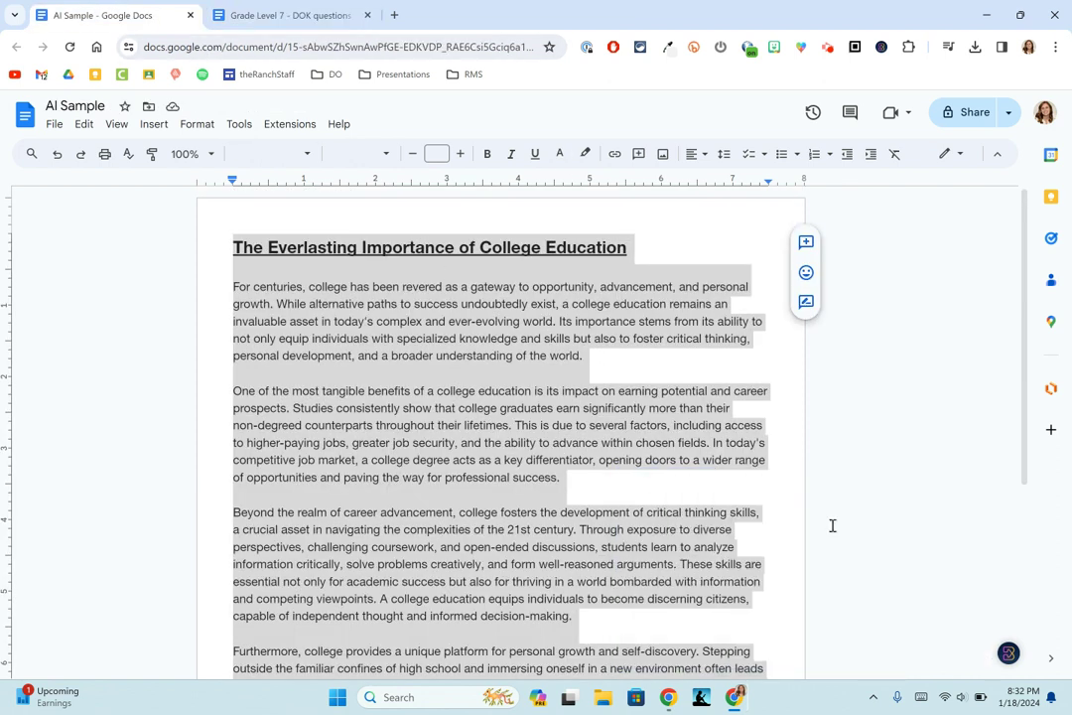
mouse_move(1004, 648)
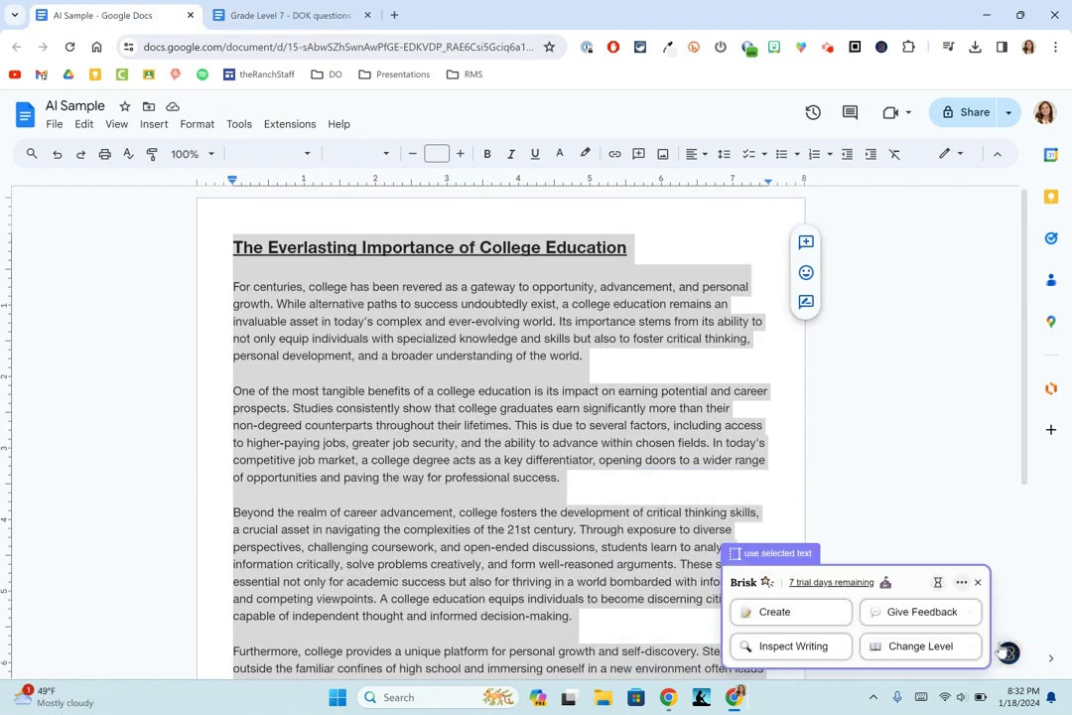
click(826, 613)
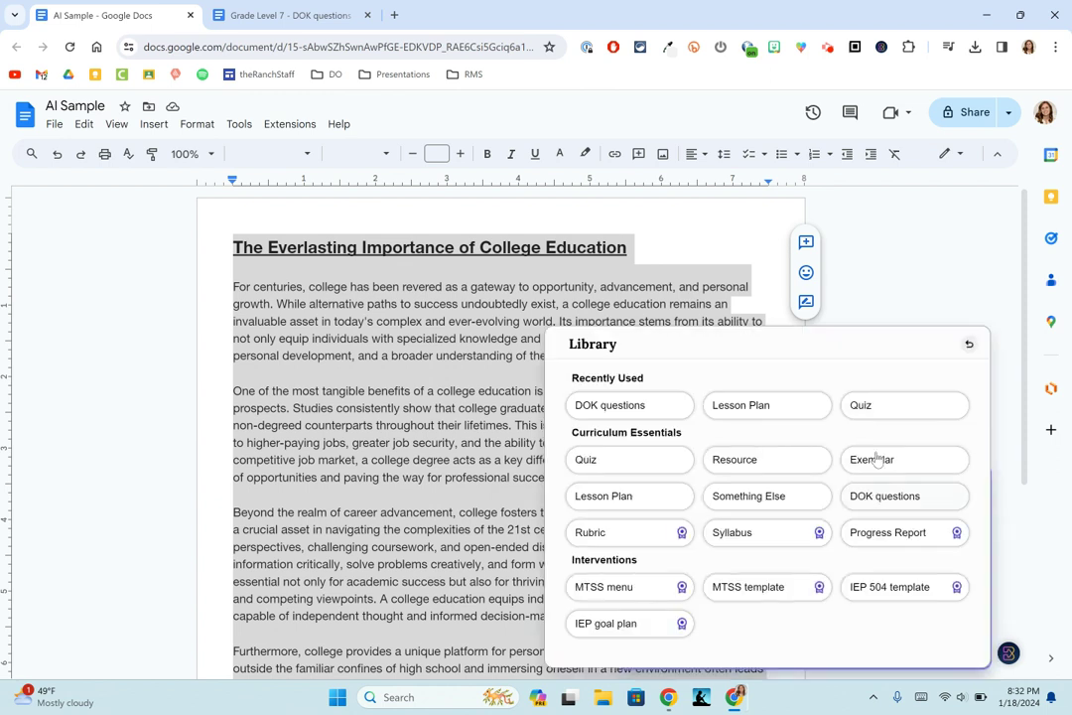
click(874, 409)
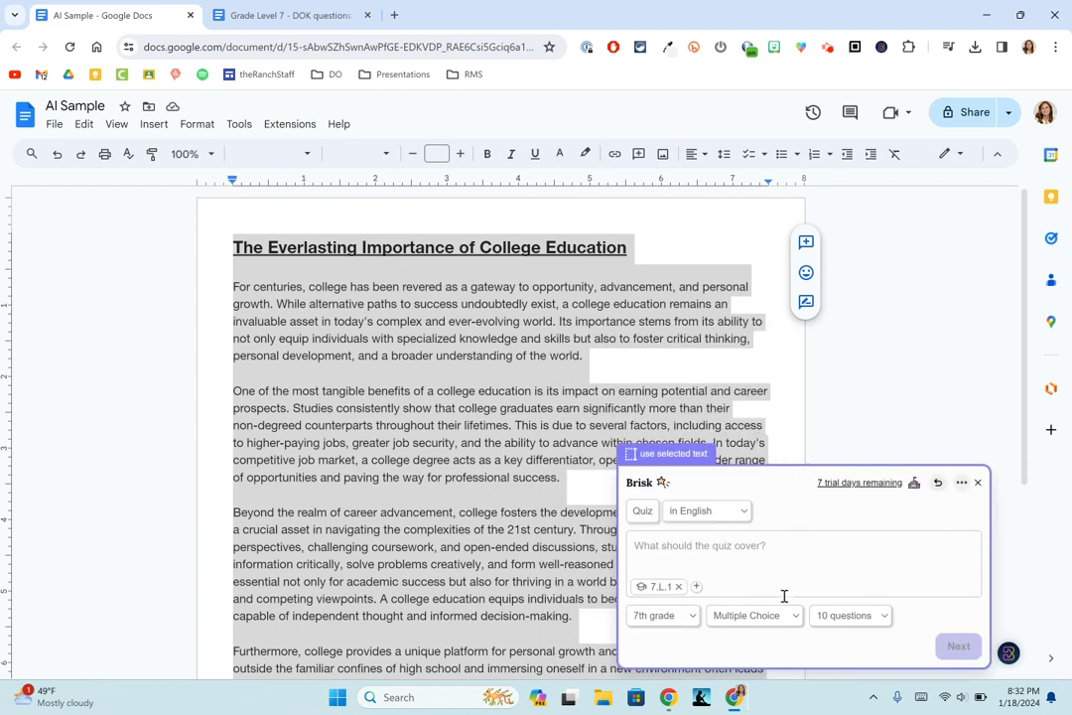
click(779, 614)
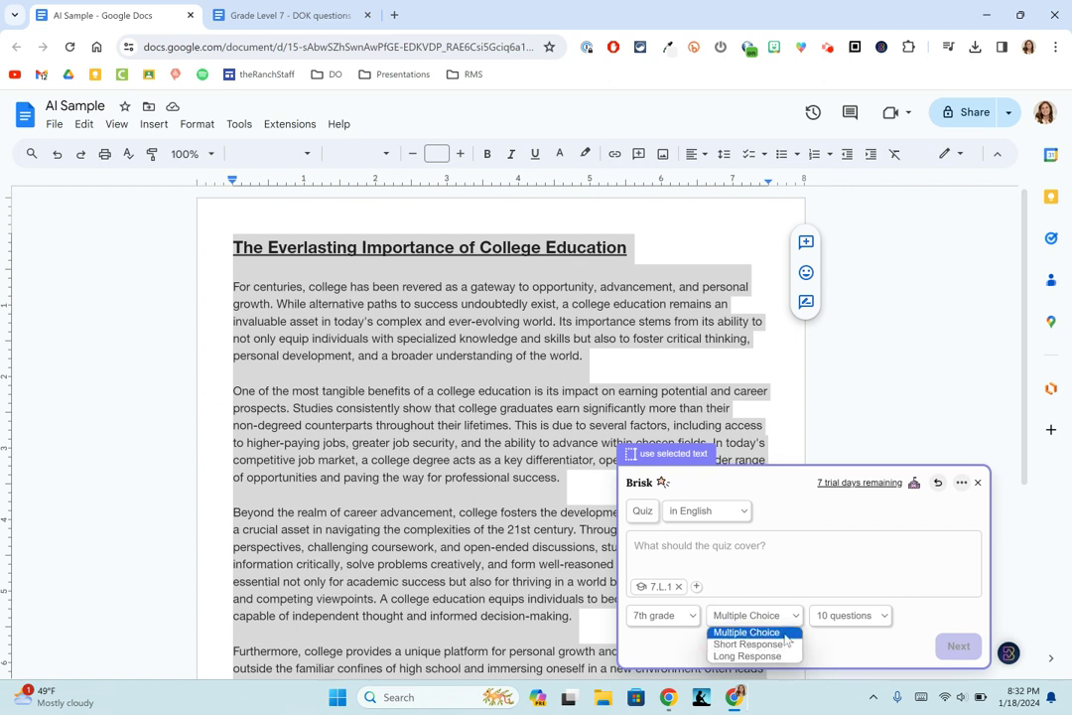
click(784, 633)
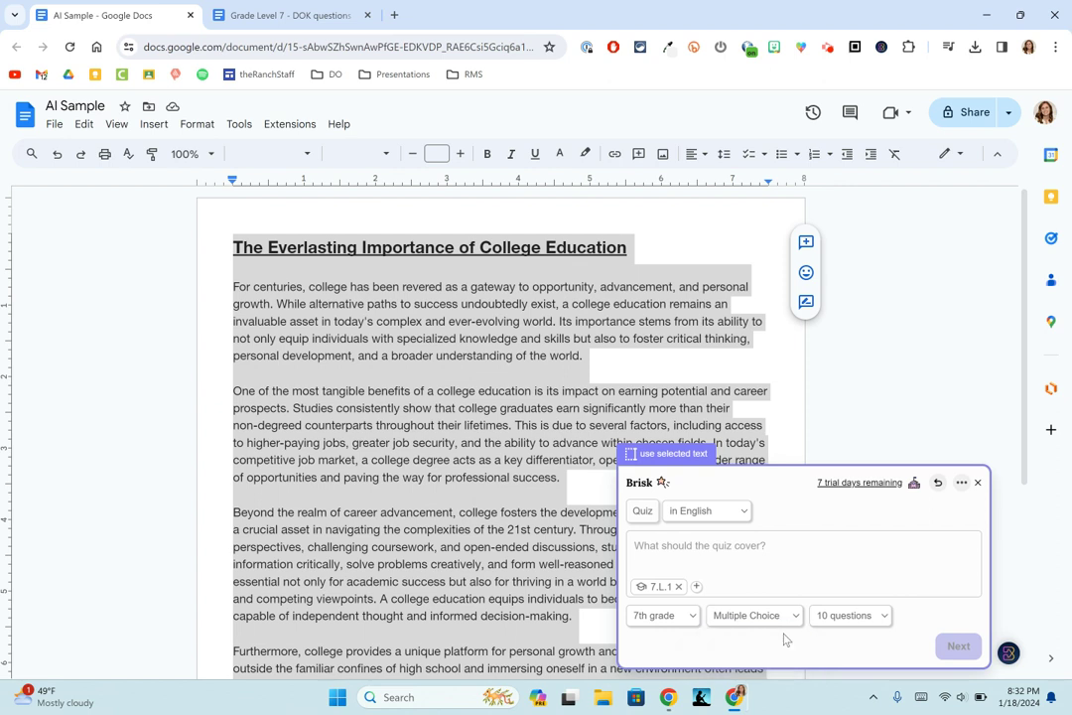
click(850, 617)
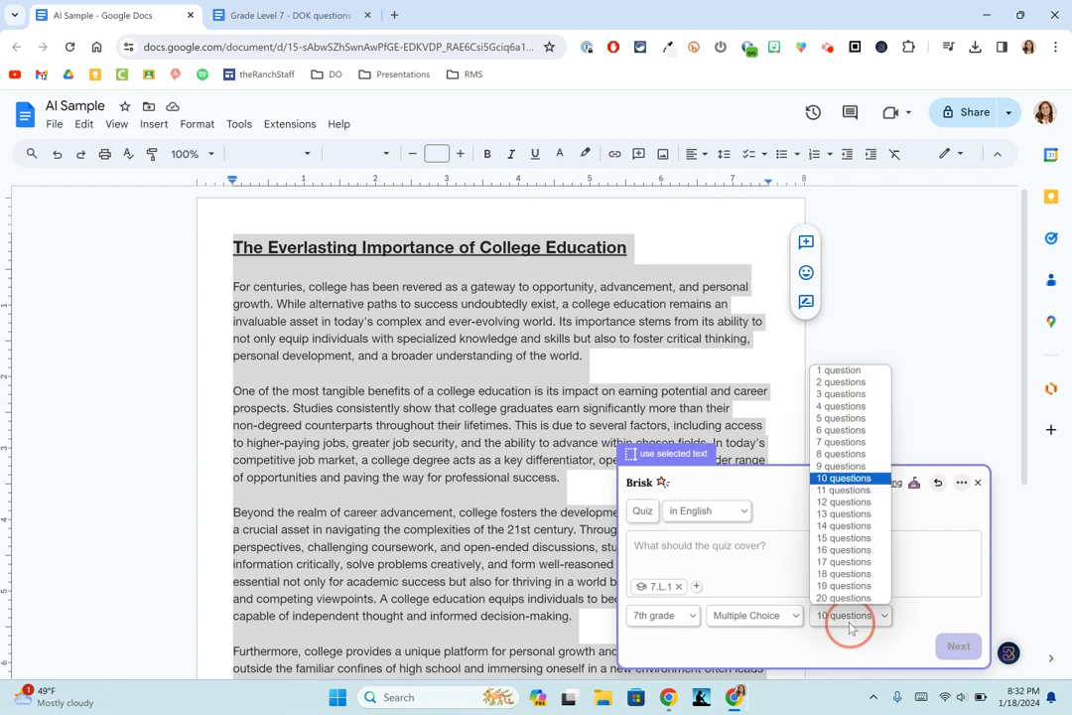
click(842, 418)
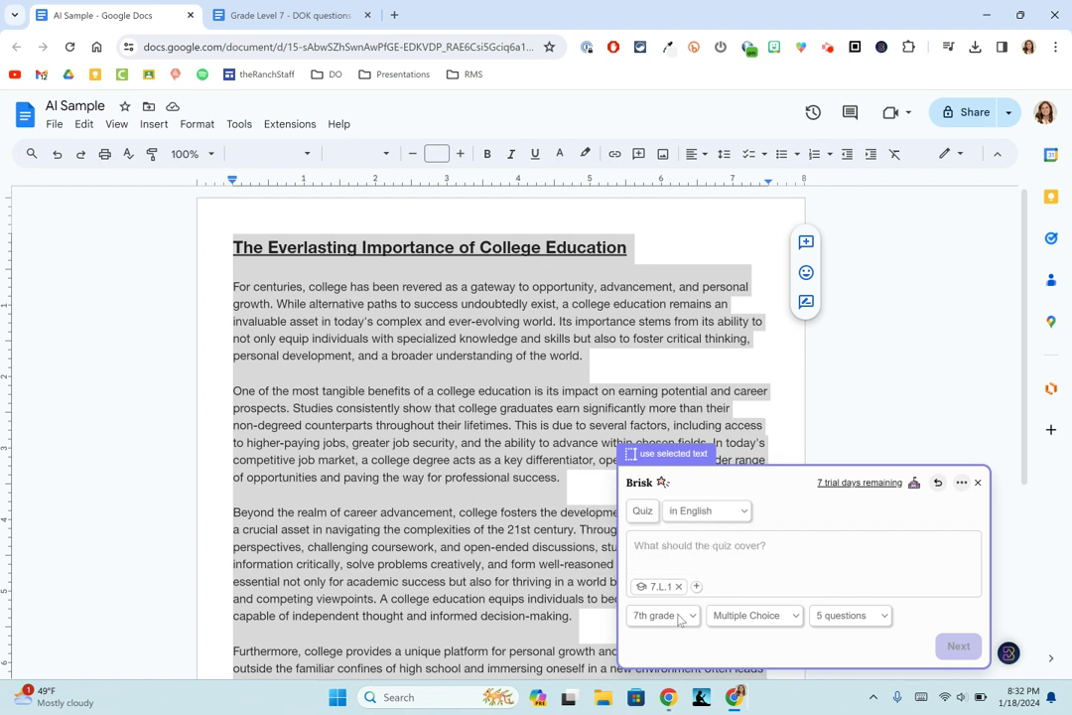
Step: Generate the quiz with the prompt "Create a five question quiz." and review its questions
click(810, 548)
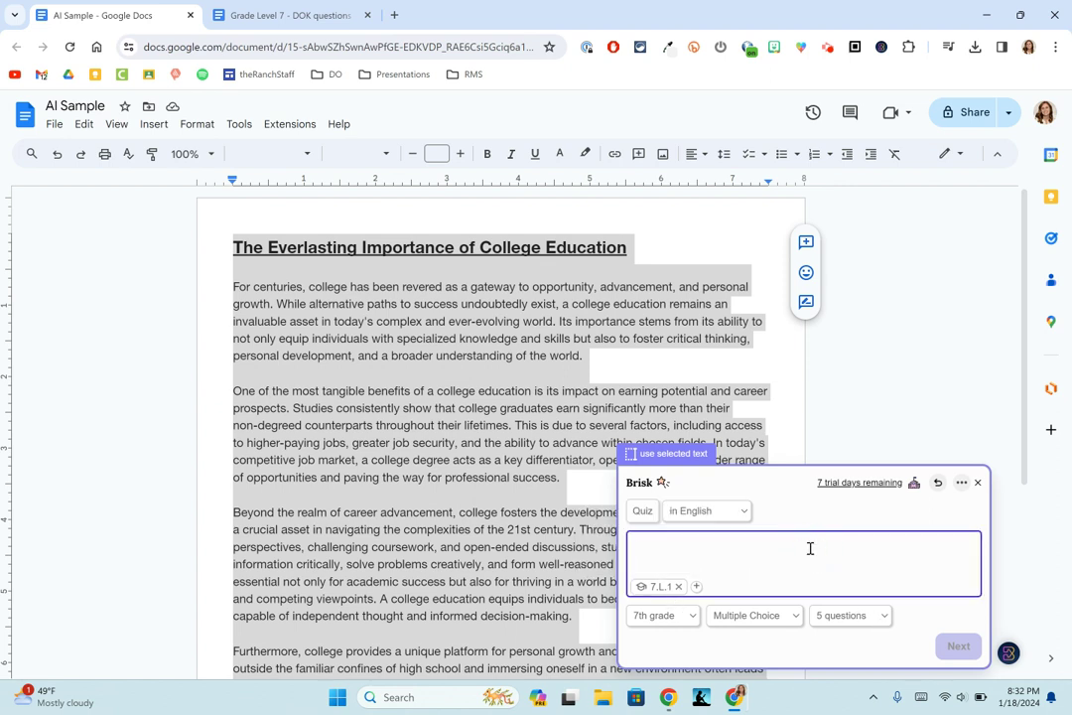
text(Create a five question qui)
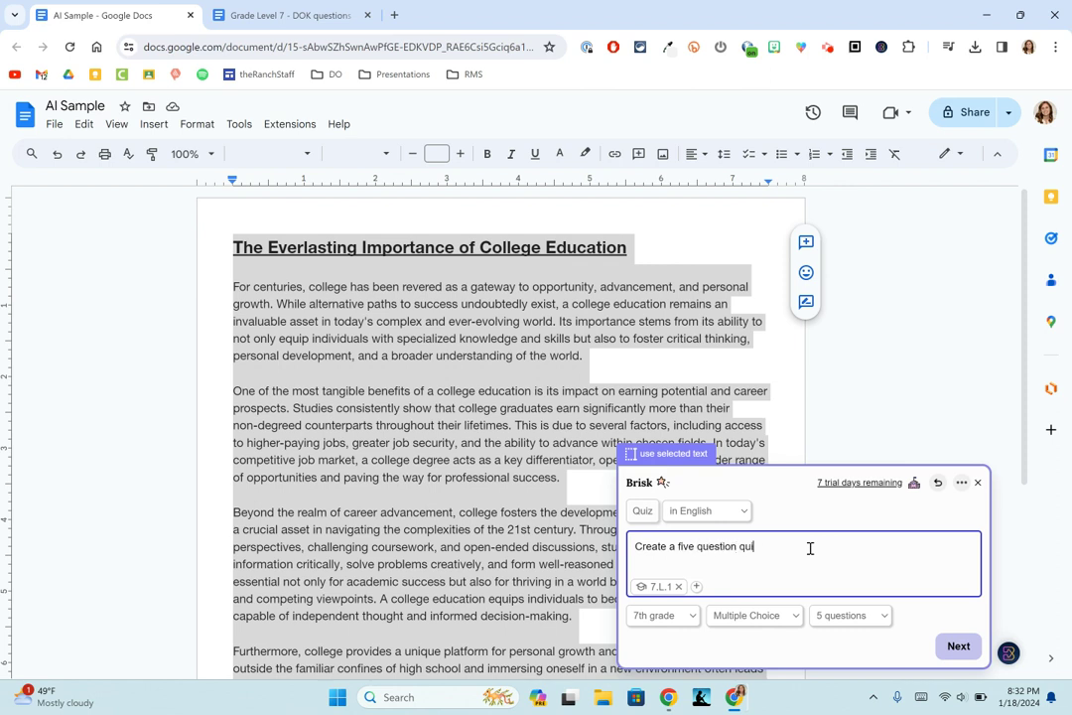
text(z.)
click(958, 645)
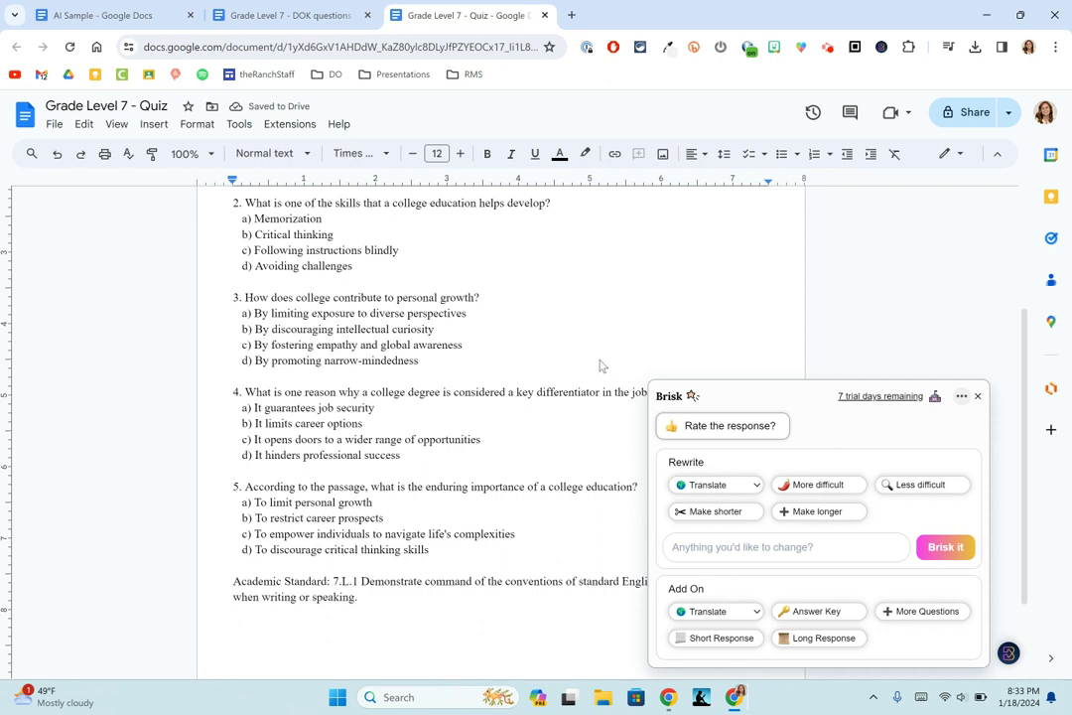
scroll(600, 366, up, 2)
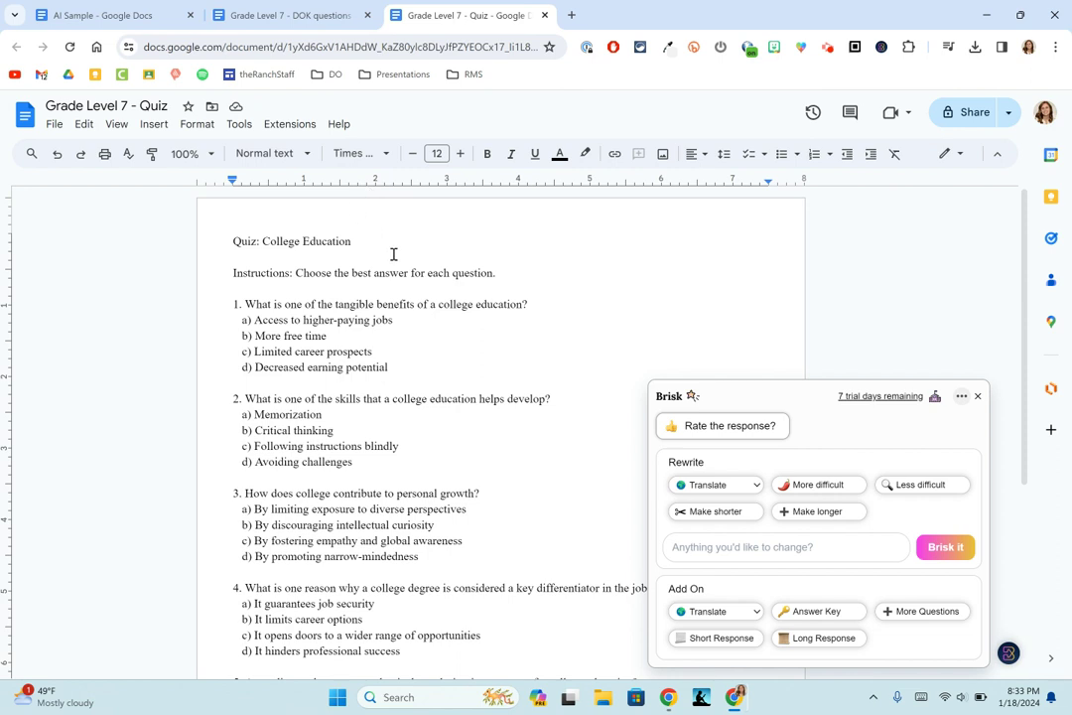
Step: Set up a Brisk quiz on the AI Sample essay with 2 Long Response questions for 7th grade
click(145, 18)
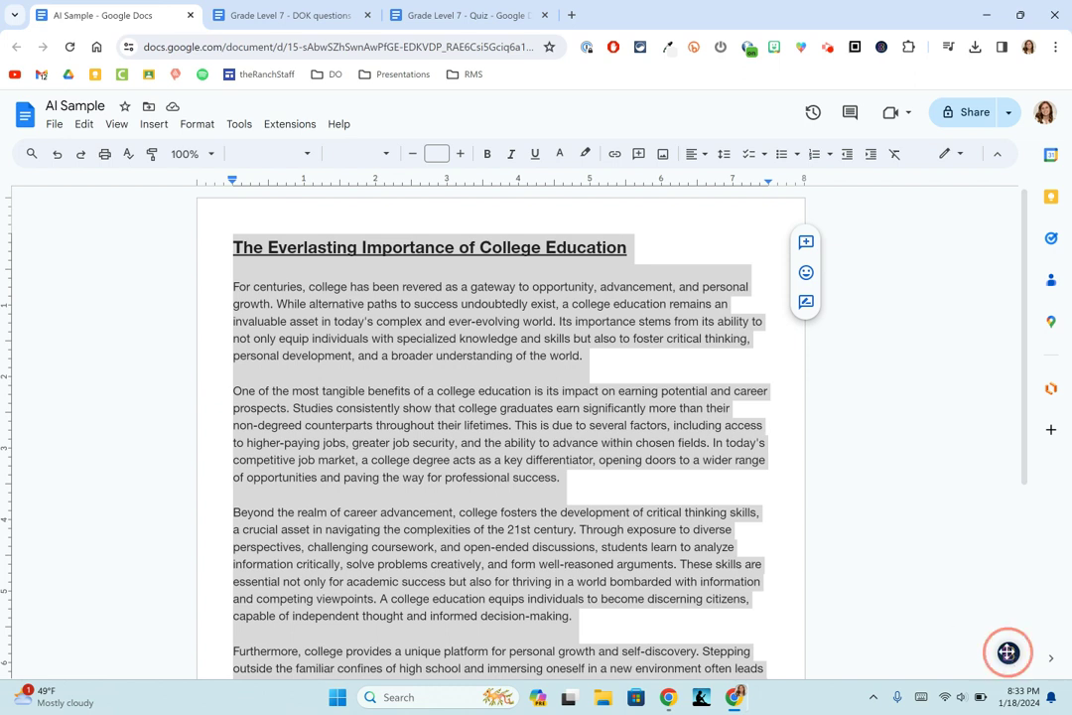
click(999, 652)
click(809, 605)
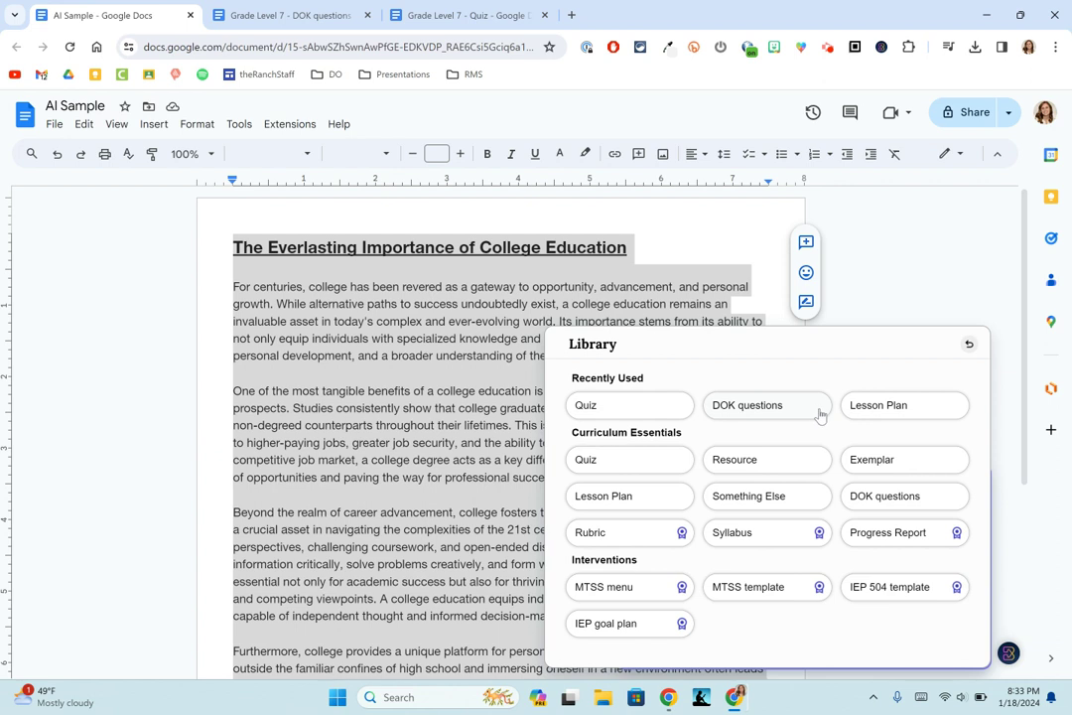
click(654, 412)
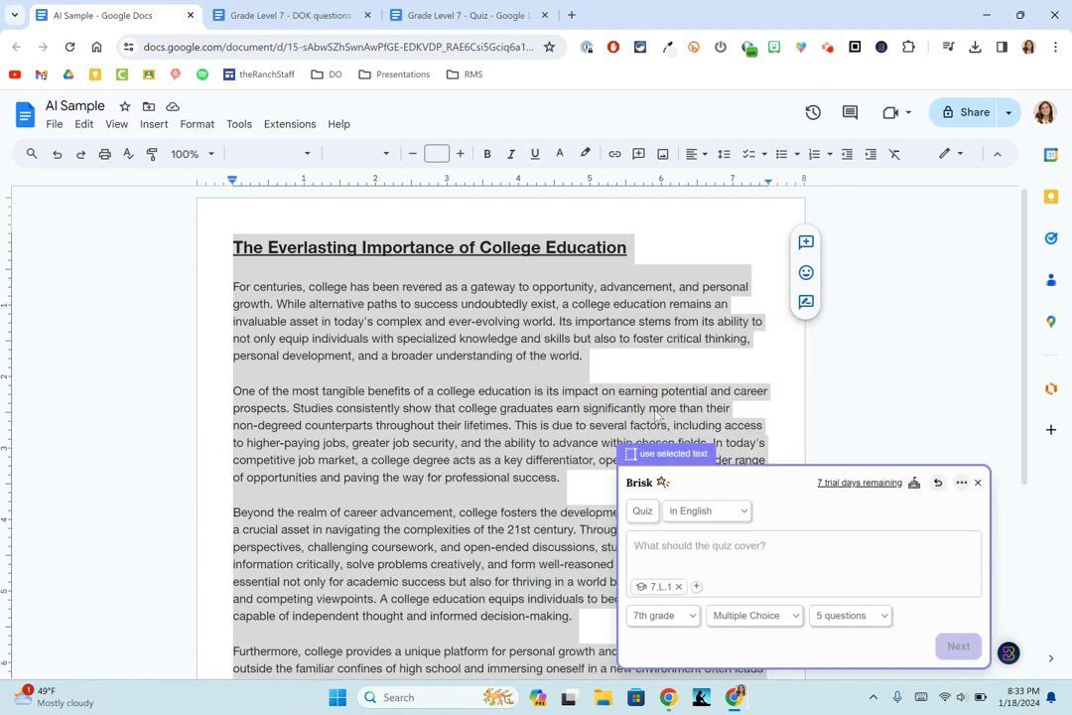
click(794, 617)
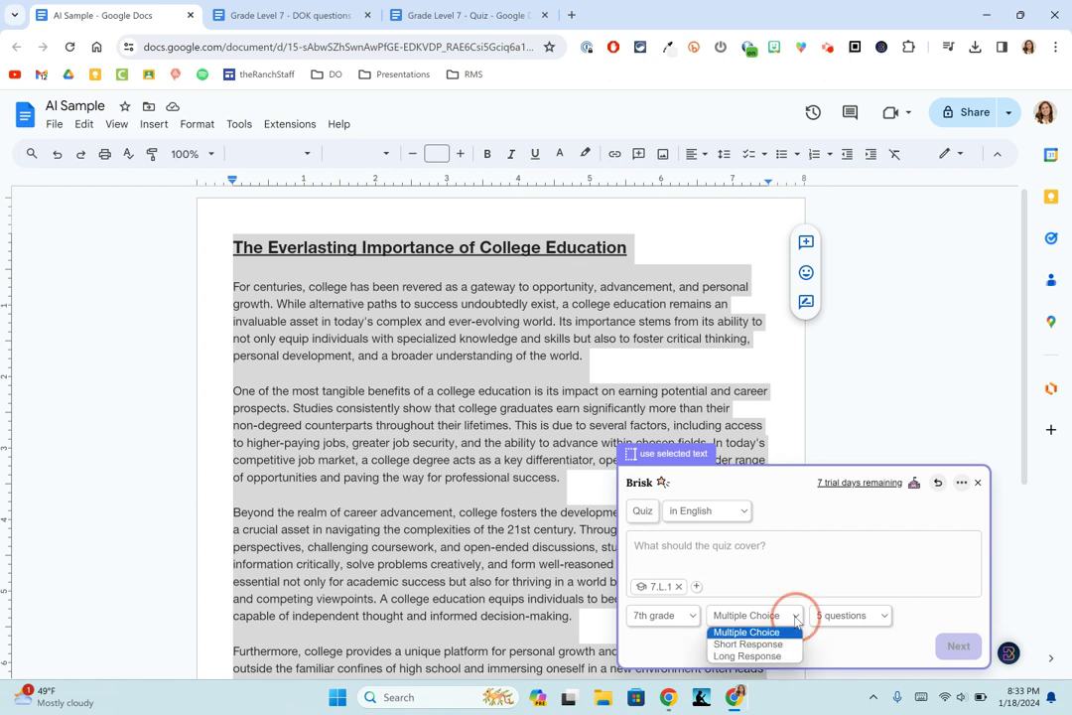
click(779, 656)
click(826, 617)
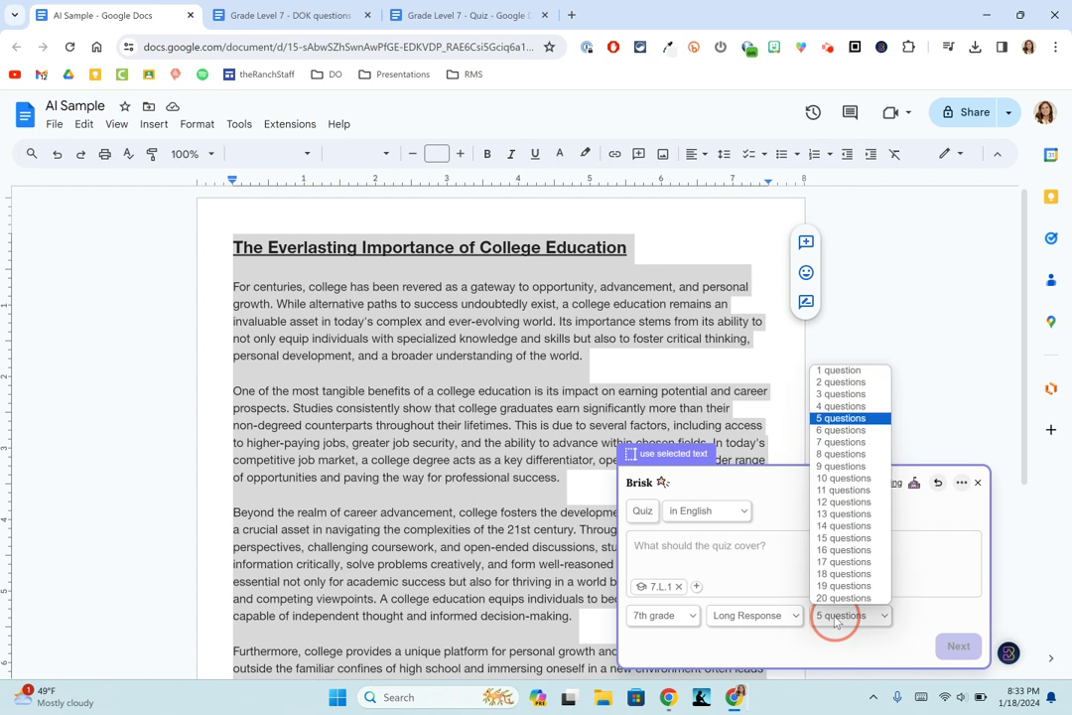
click(824, 383)
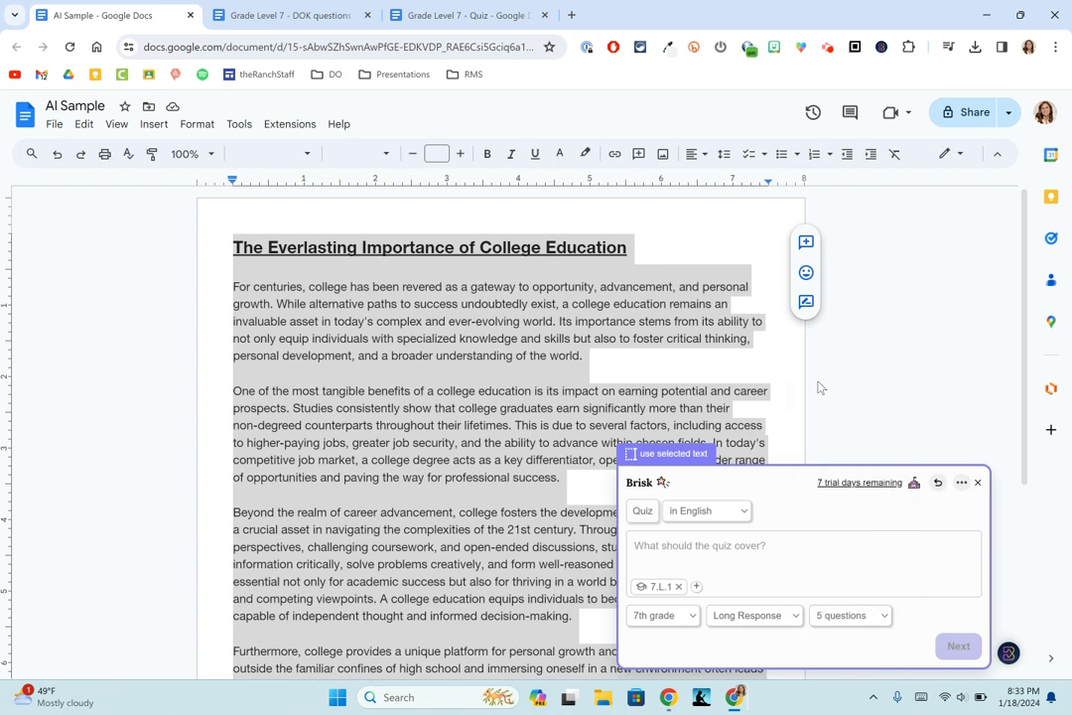
Step: Generate the quiz in a new Google Doc with the prompt "Create two long response questions at DOK Level 3 or higher."
click(844, 575)
text(Create two long respo)
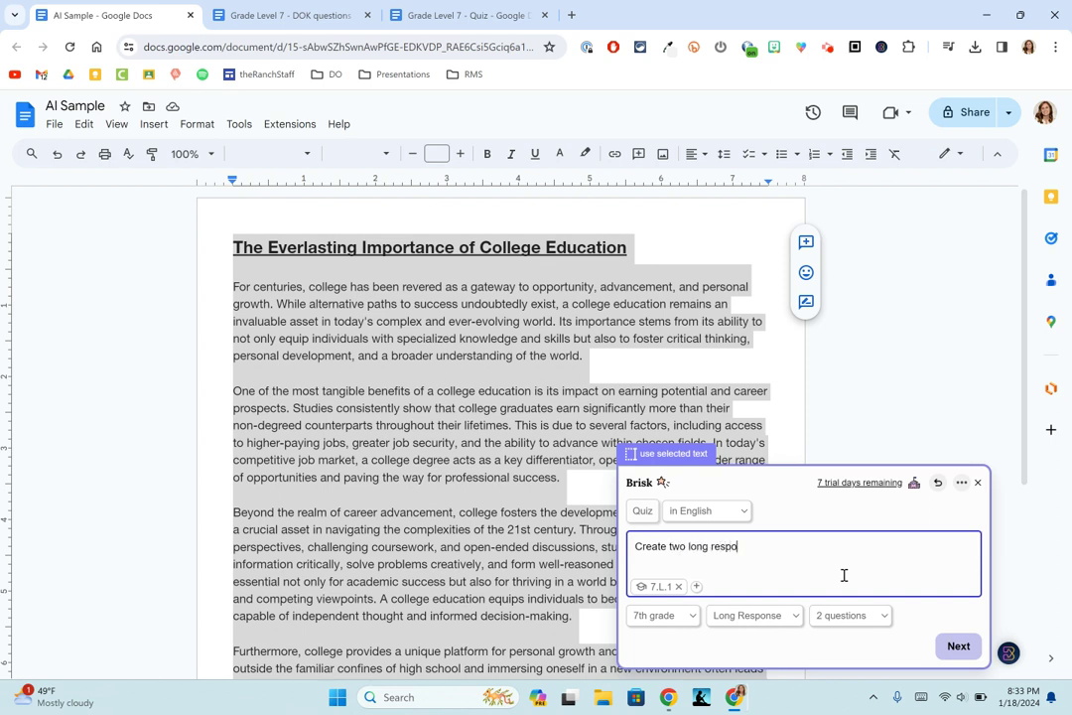
text(nse questions at DOK Lev)
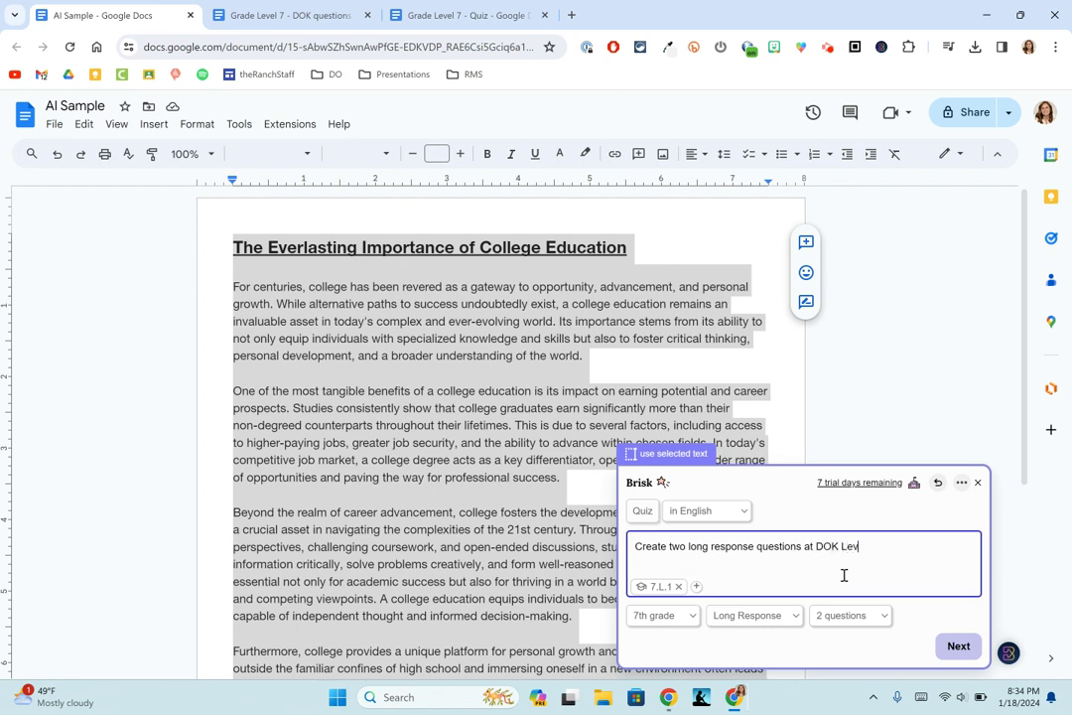
text(el 3 or higher.)
click(957, 647)
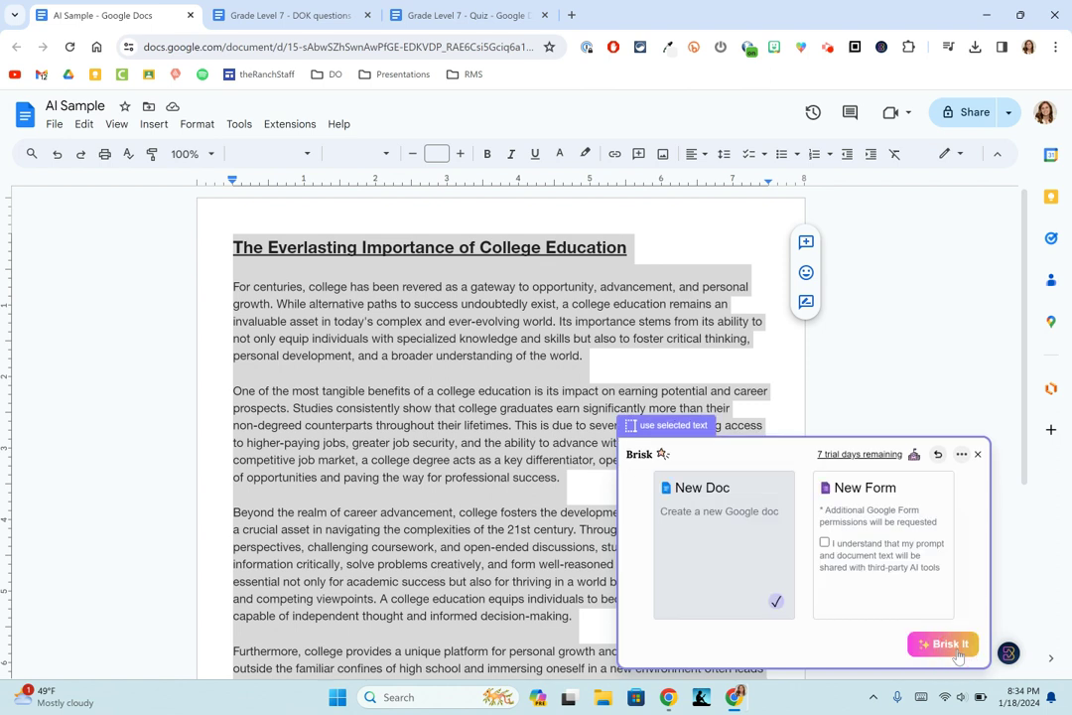
click(711, 544)
click(943, 643)
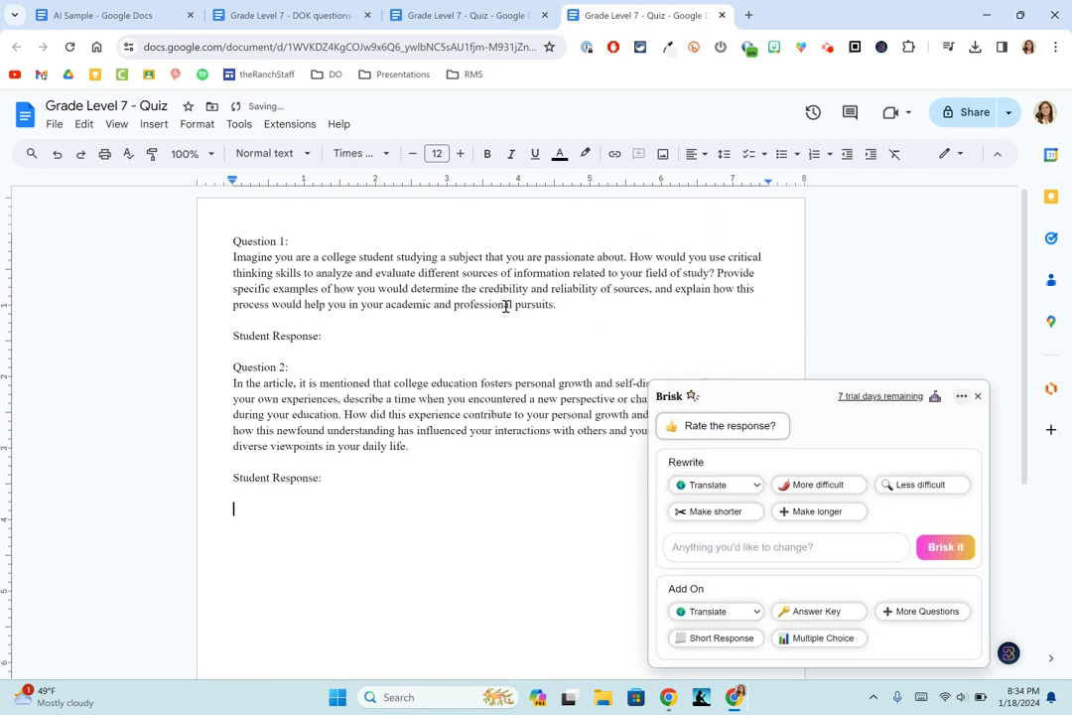
click(388, 337)
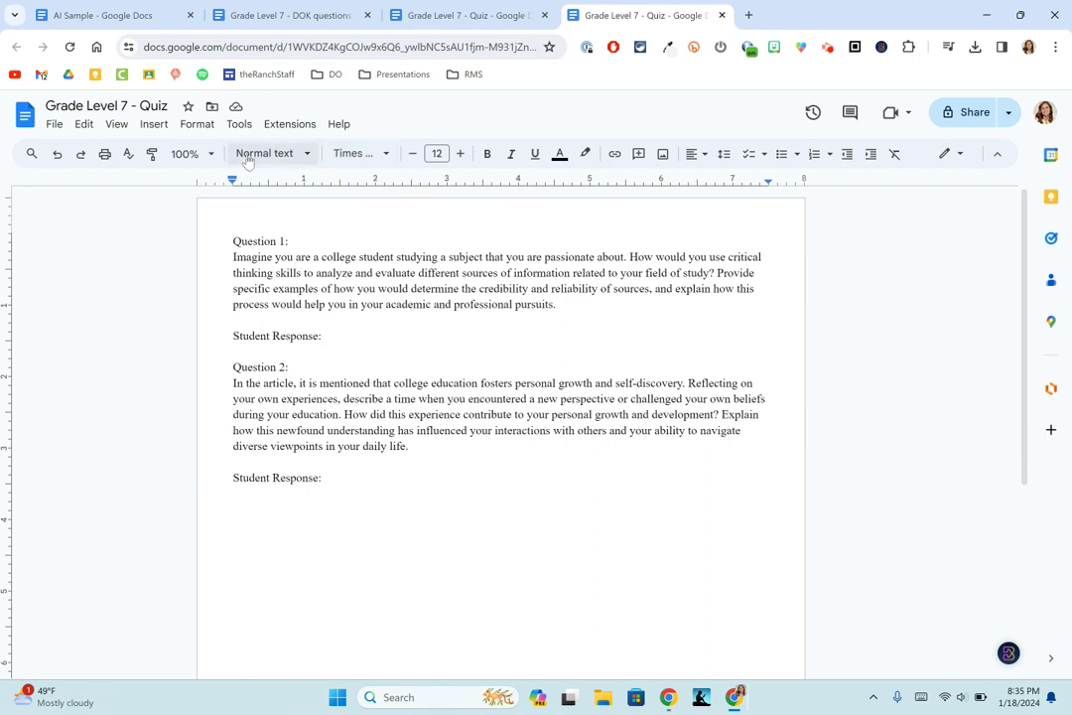
Step: Set up Targeted Brisk feedback on the AI Sample essay for 7th Grade
click(158, 10)
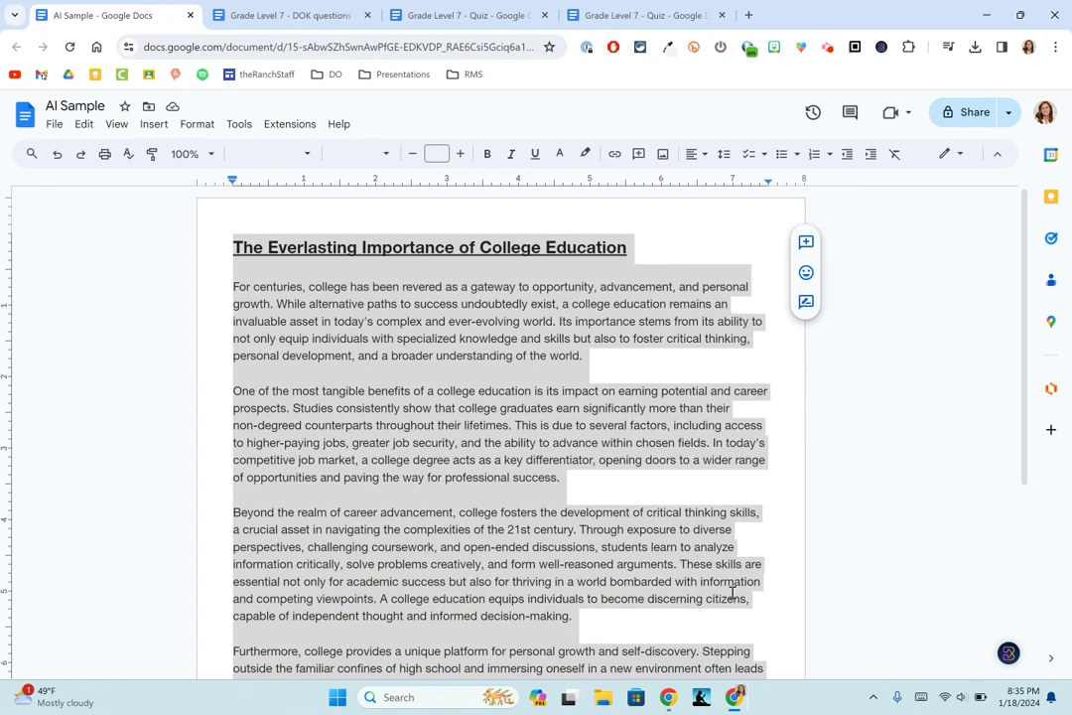
click(1008, 654)
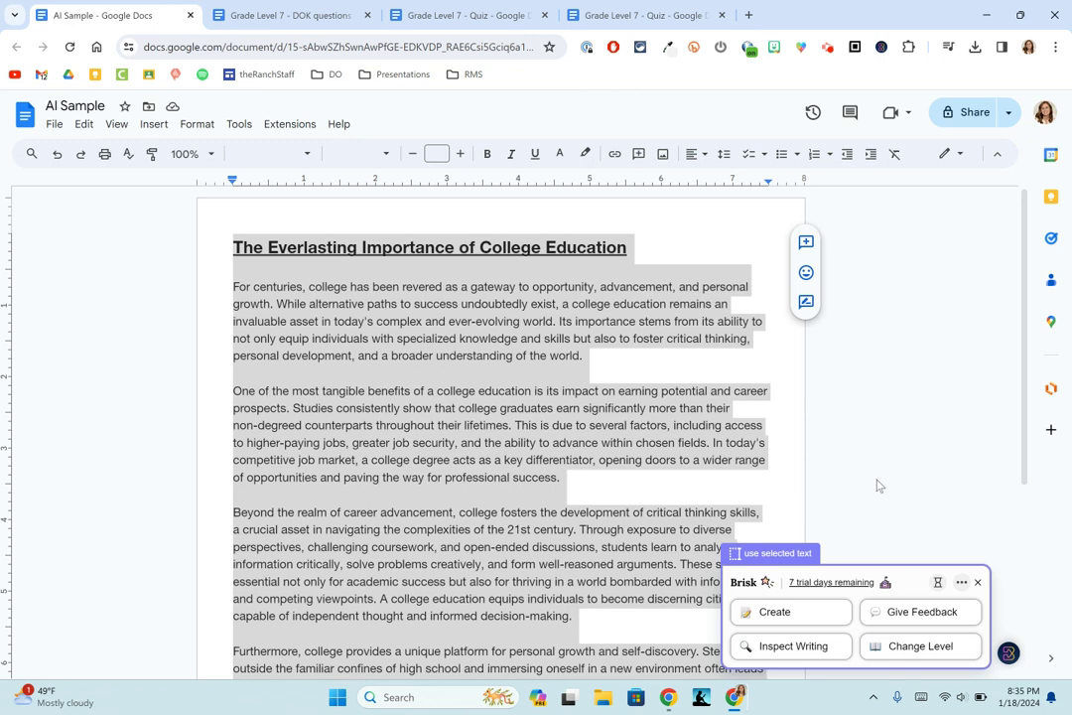
click(893, 612)
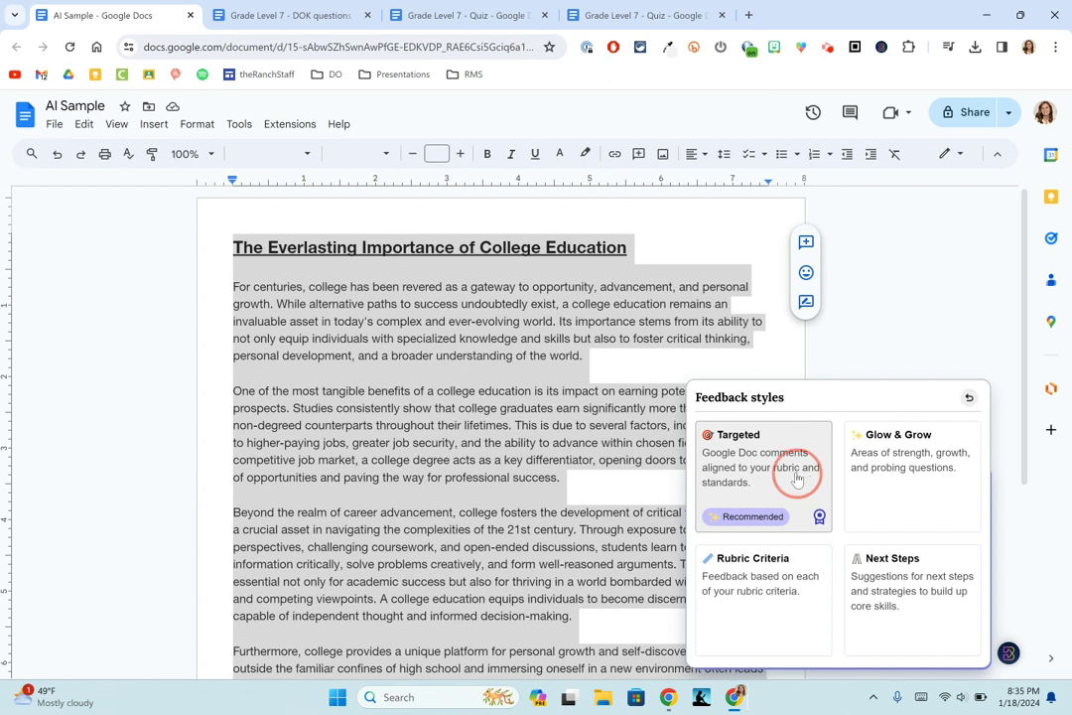
click(799, 481)
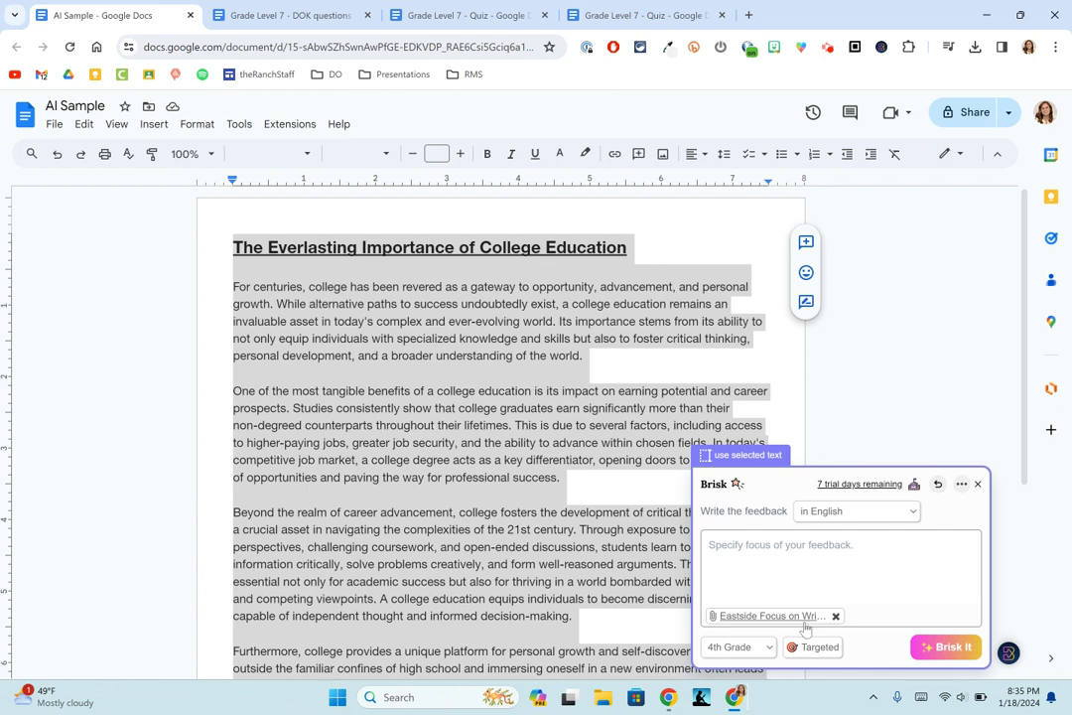
click(743, 645)
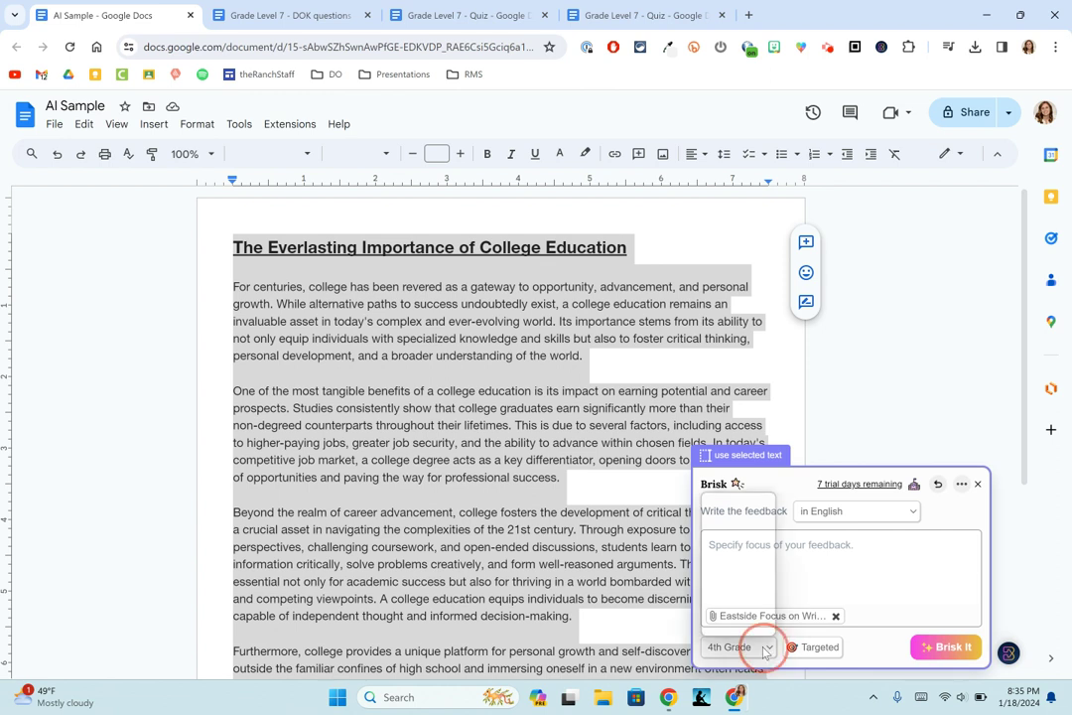
click(738, 572)
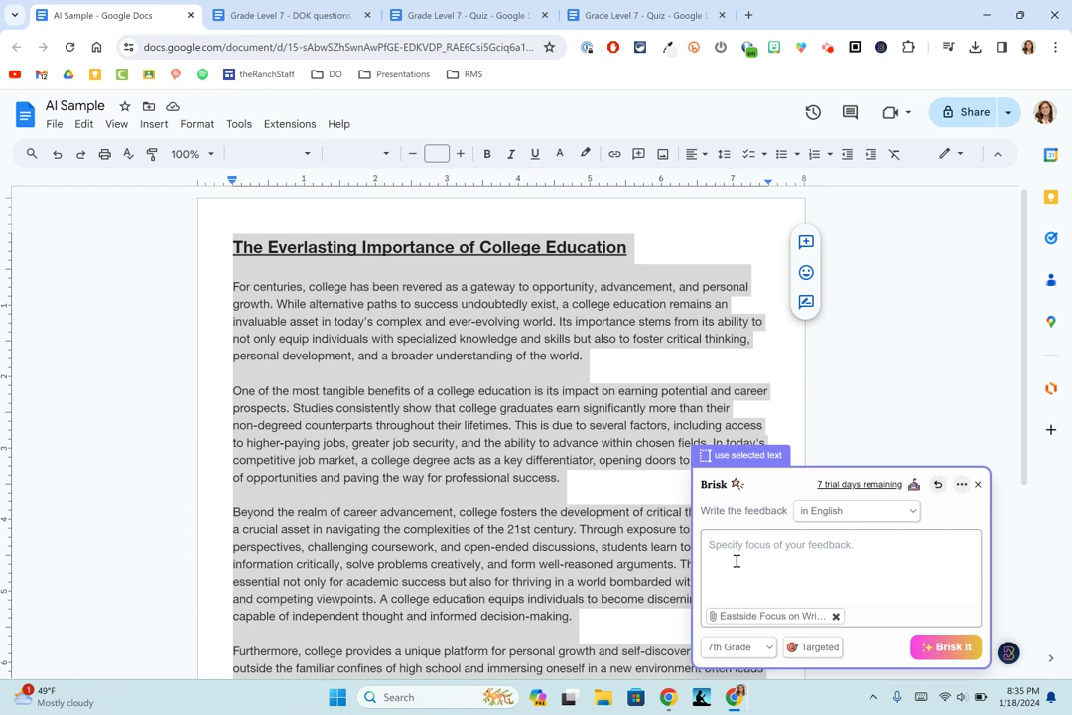
Step: Generate the feedback comments with the prompt "Give feedback based on this rubric."
click(736, 561)
text(Give feedback based on this rubric.)
click(741, 562)
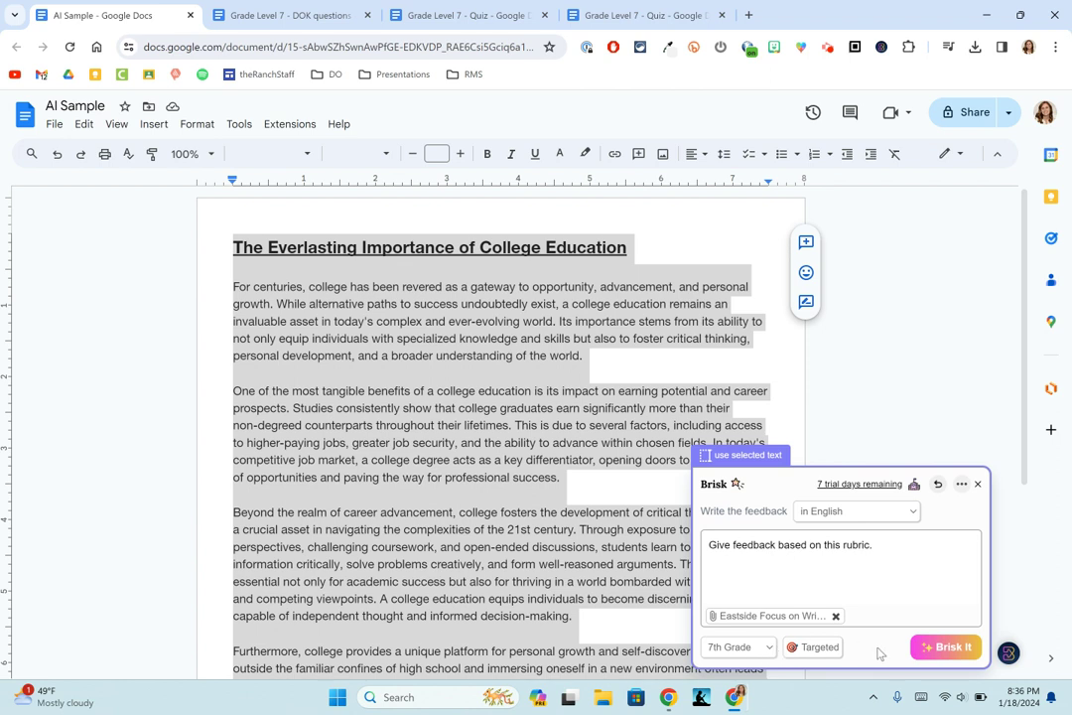
click(940, 647)
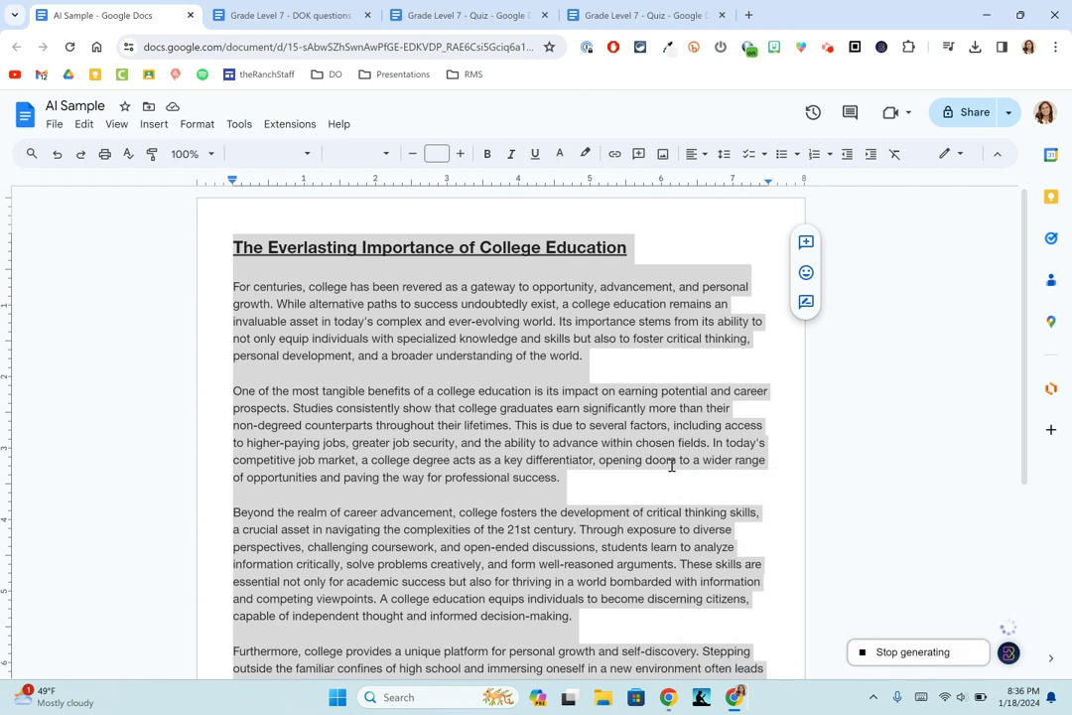
click(613, 455)
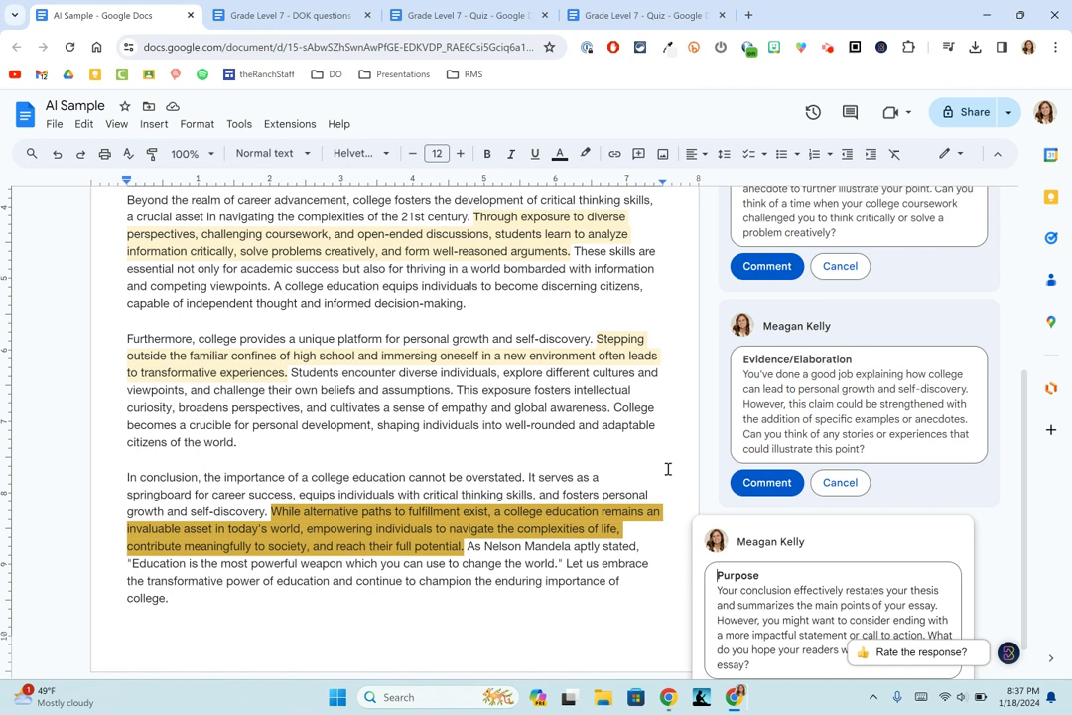
Step: Post all the drafted Purpose, Evidence/Elaboration and Organization feedback comments on the essay
click(766, 483)
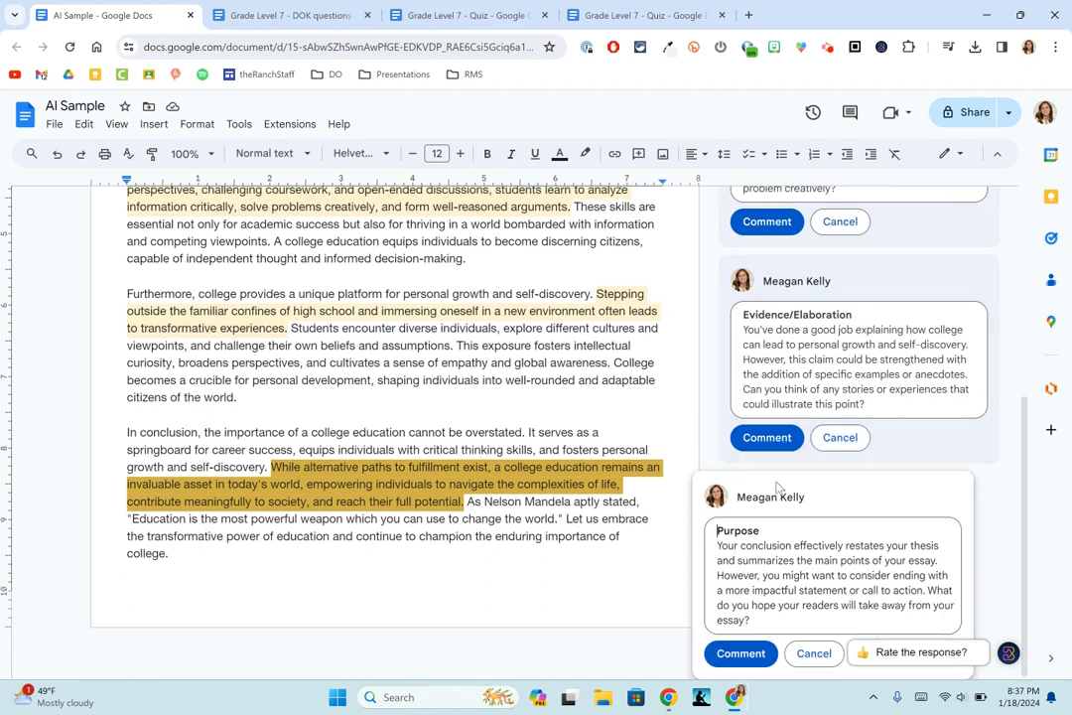
click(769, 334)
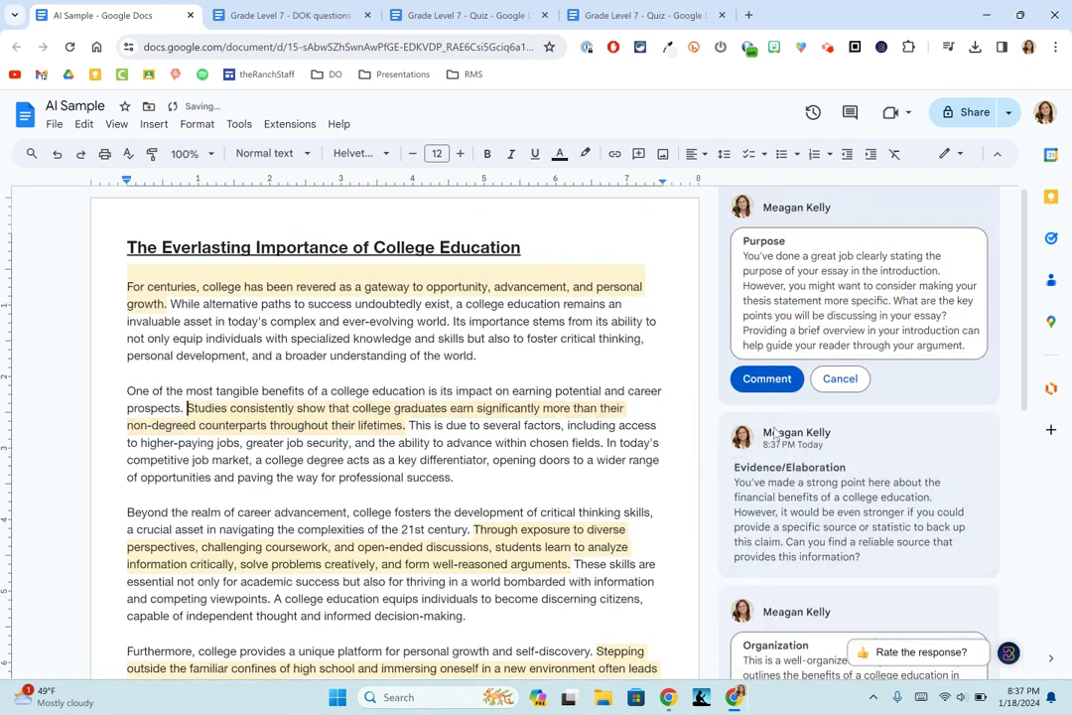
click(770, 379)
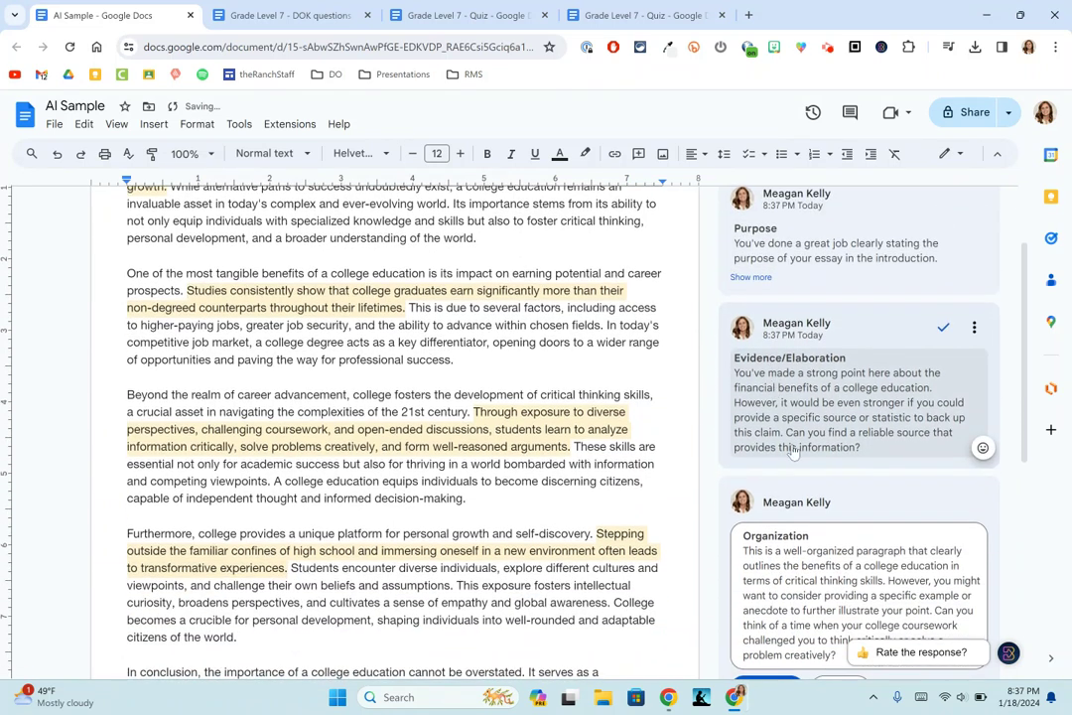
click(766, 584)
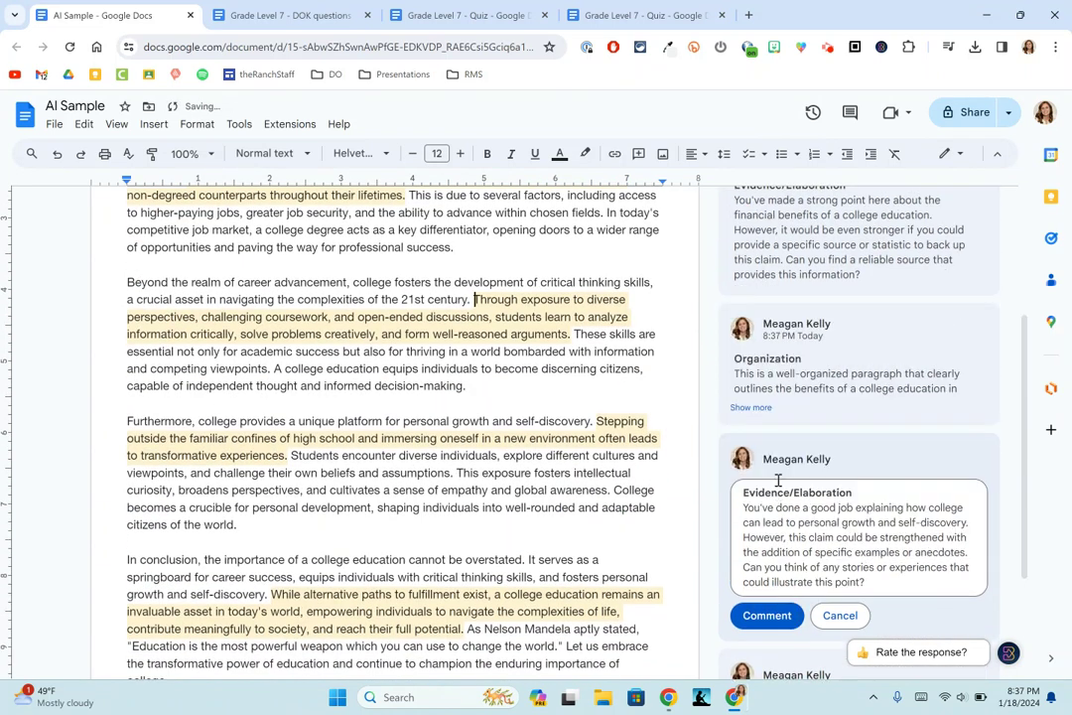
click(789, 615)
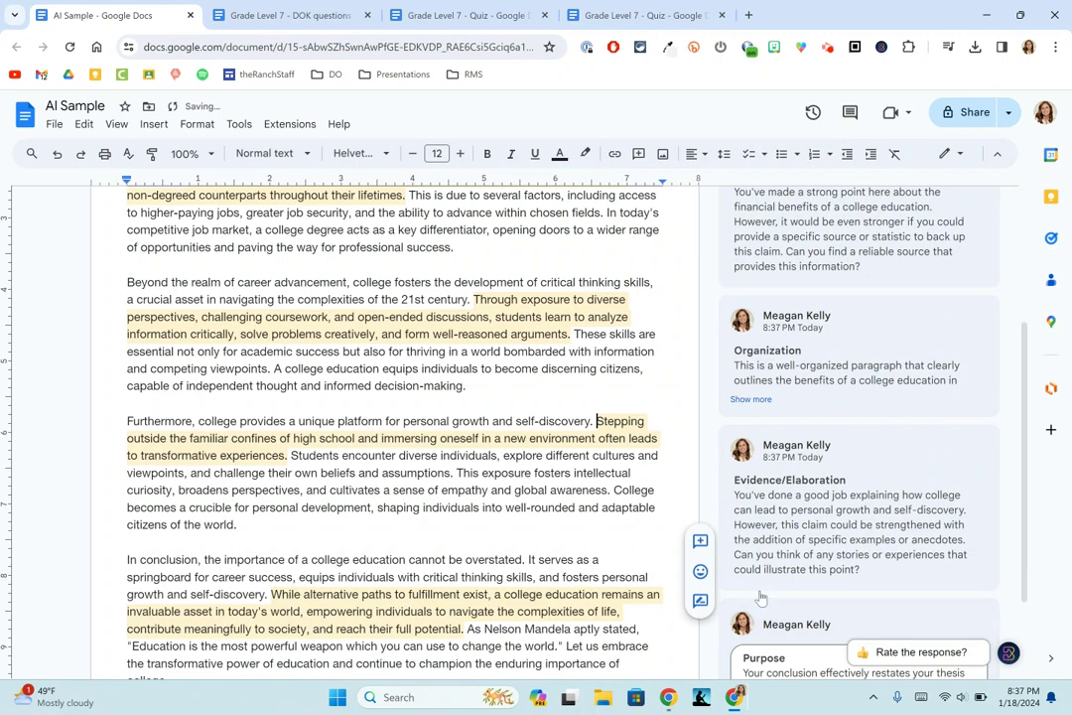
click(766, 654)
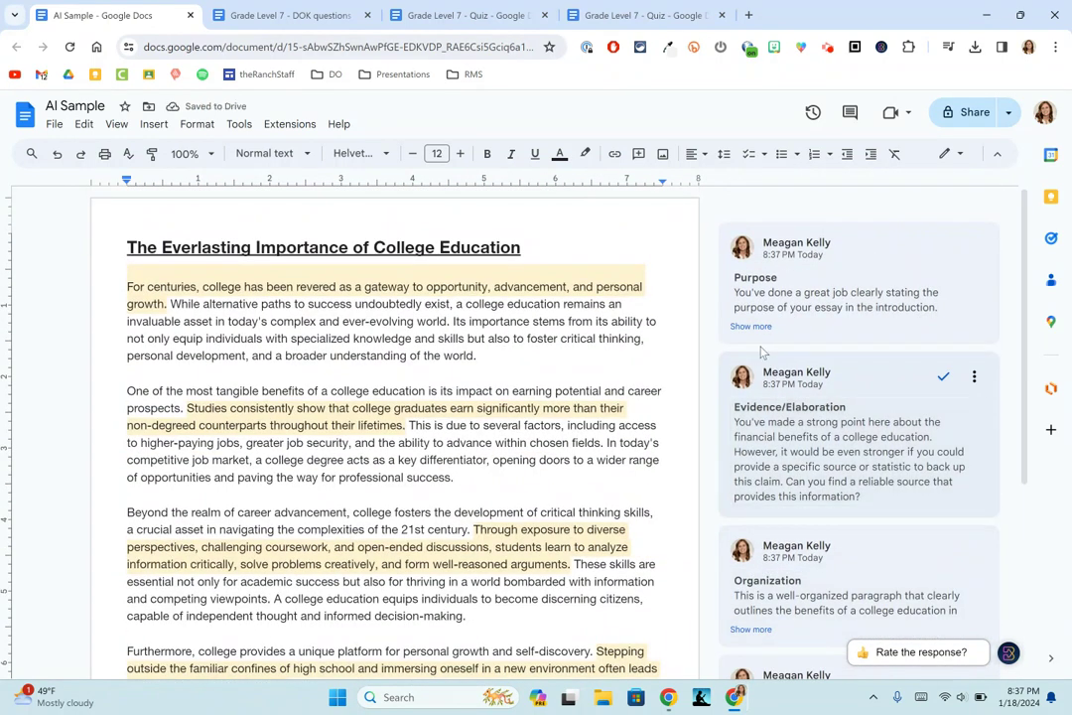
click(640, 405)
click(594, 378)
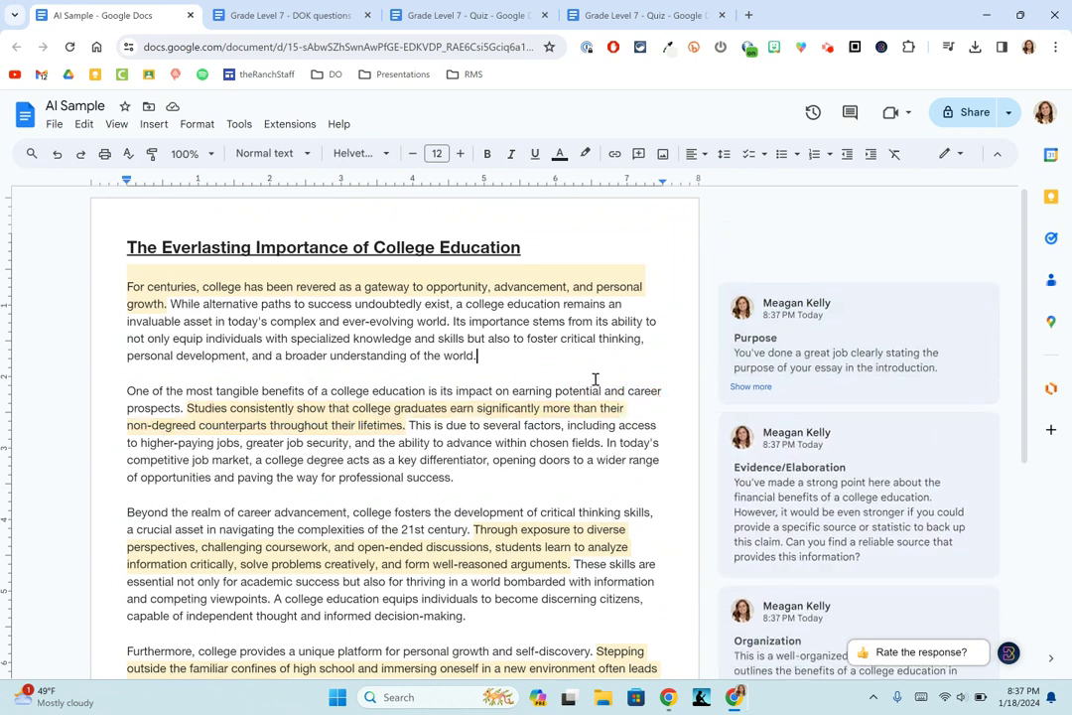
Step: Generate Rubric Criteria feedback on the essay with the same rubric prompt and dismiss the feedback results
click(1006, 655)
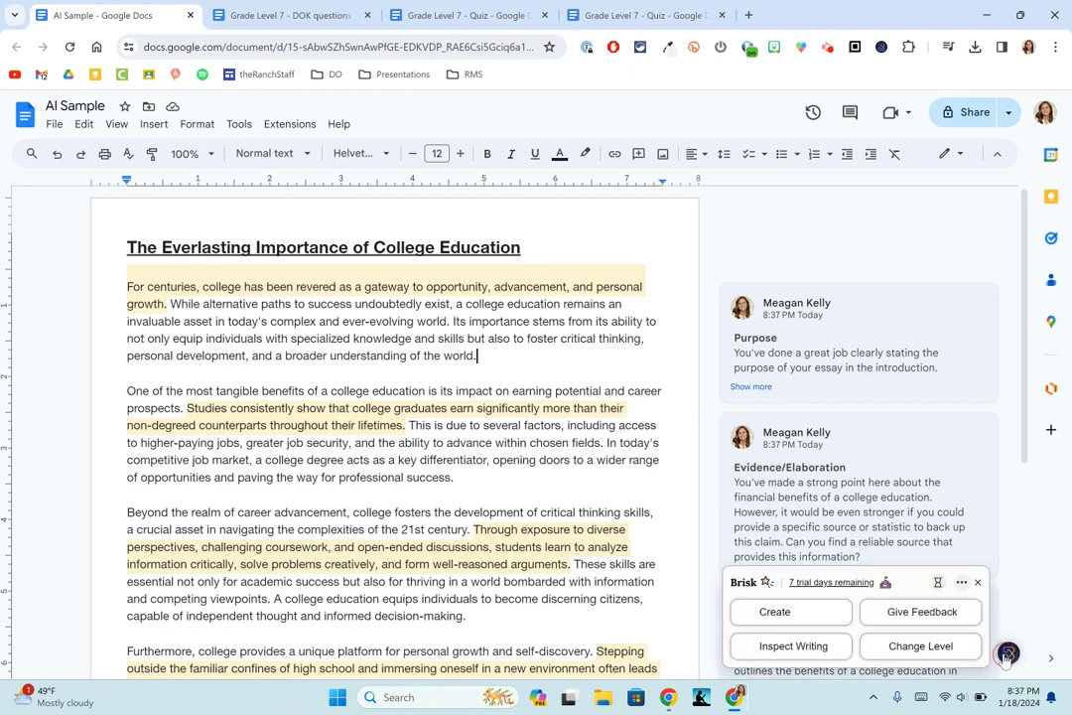
click(901, 617)
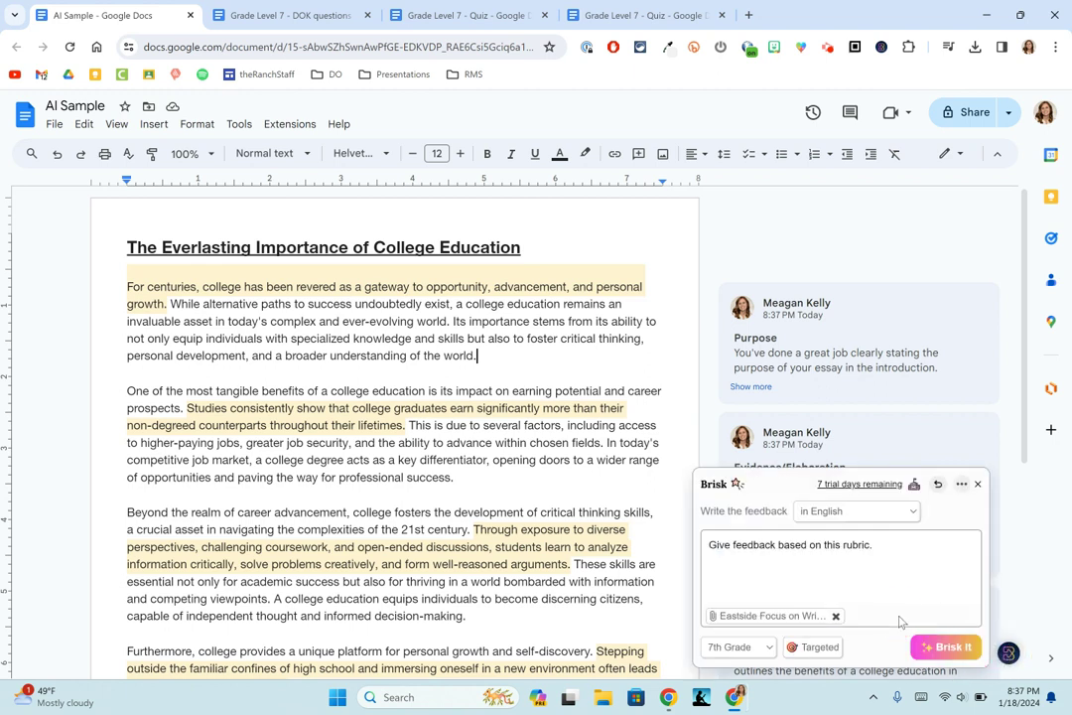
click(791, 648)
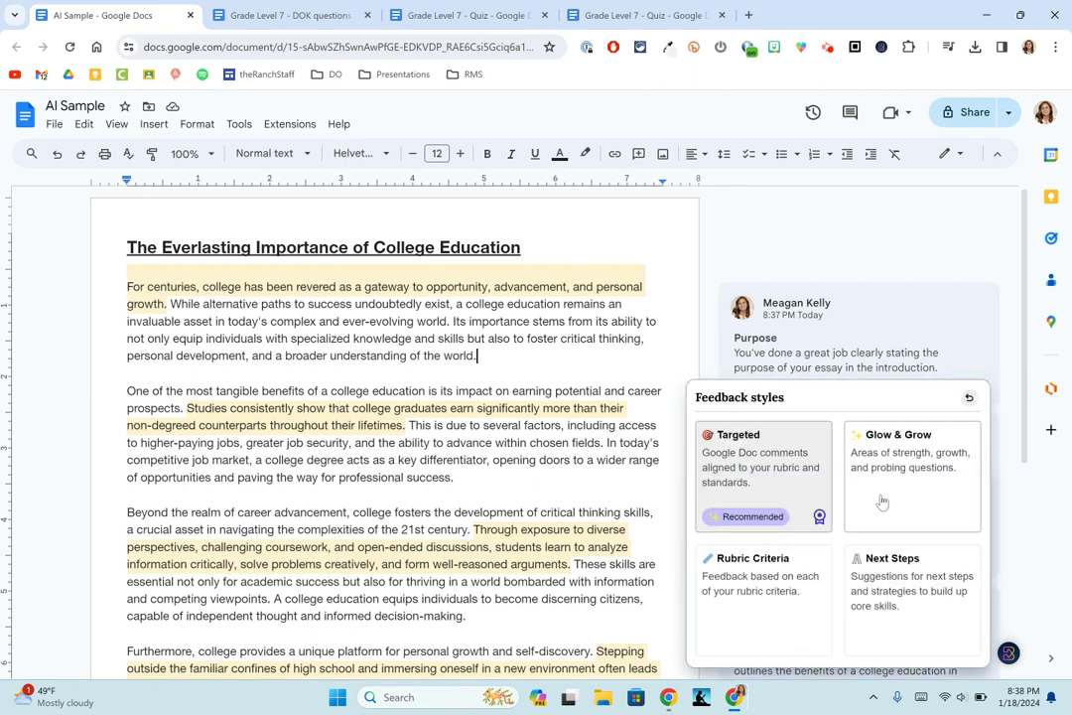
click(818, 584)
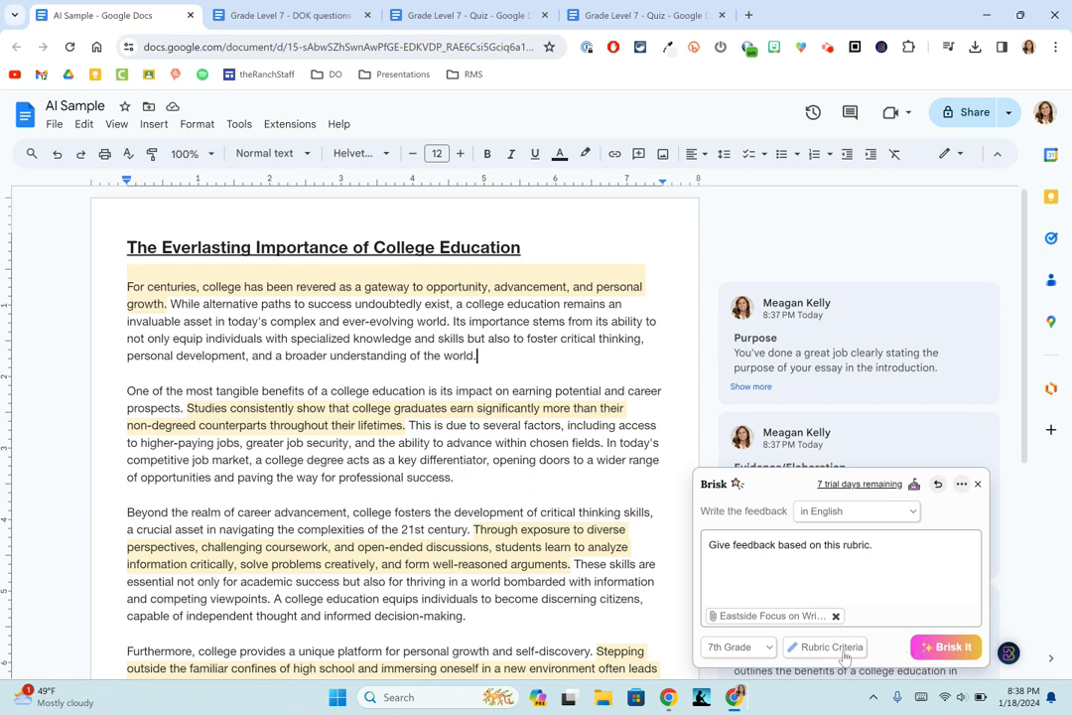
click(928, 647)
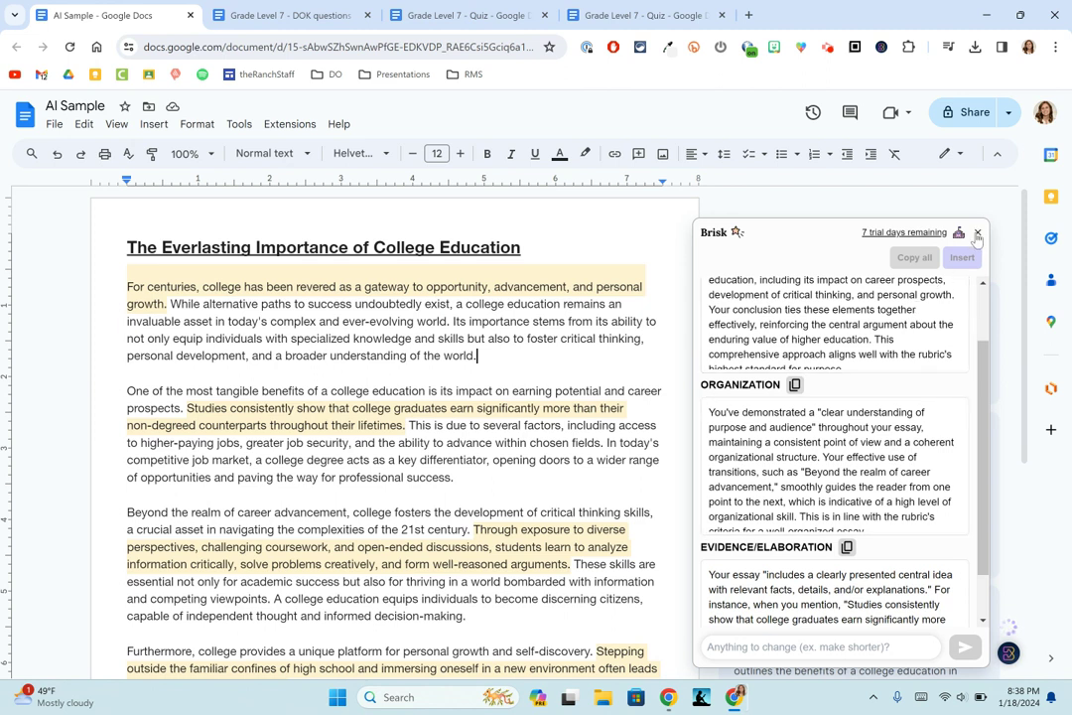
click(961, 260)
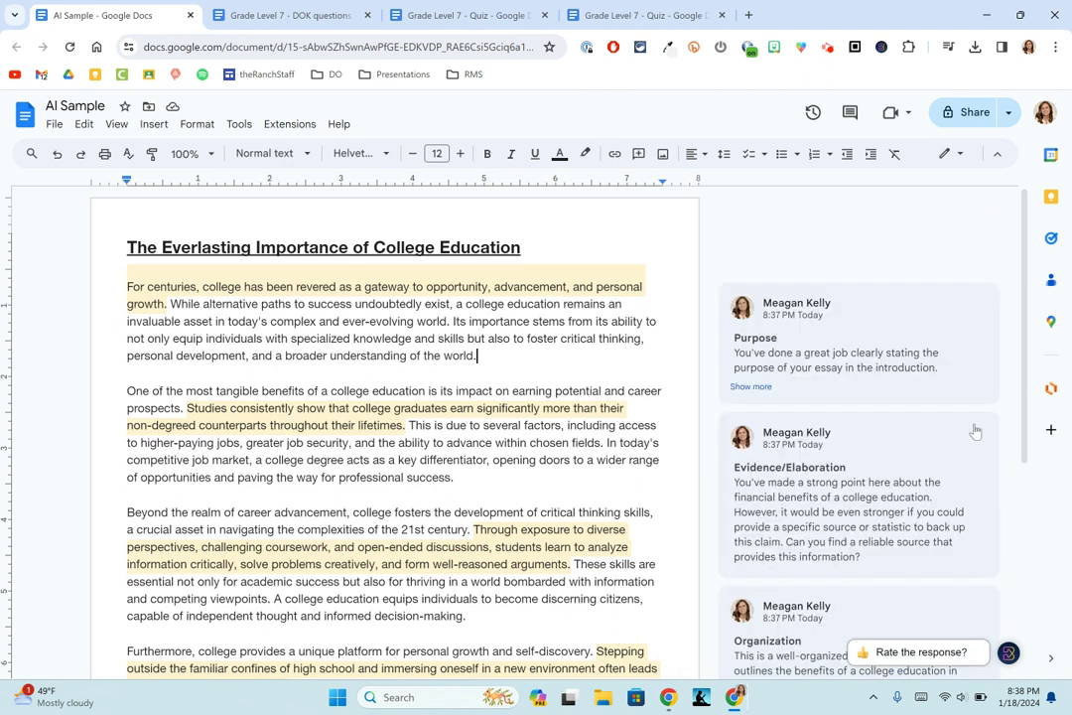
Step: Generate Brisk feedback on the essay in the Glow, Grow and Wondering format, keeping the rubric prompt, and read through the results
click(1008, 655)
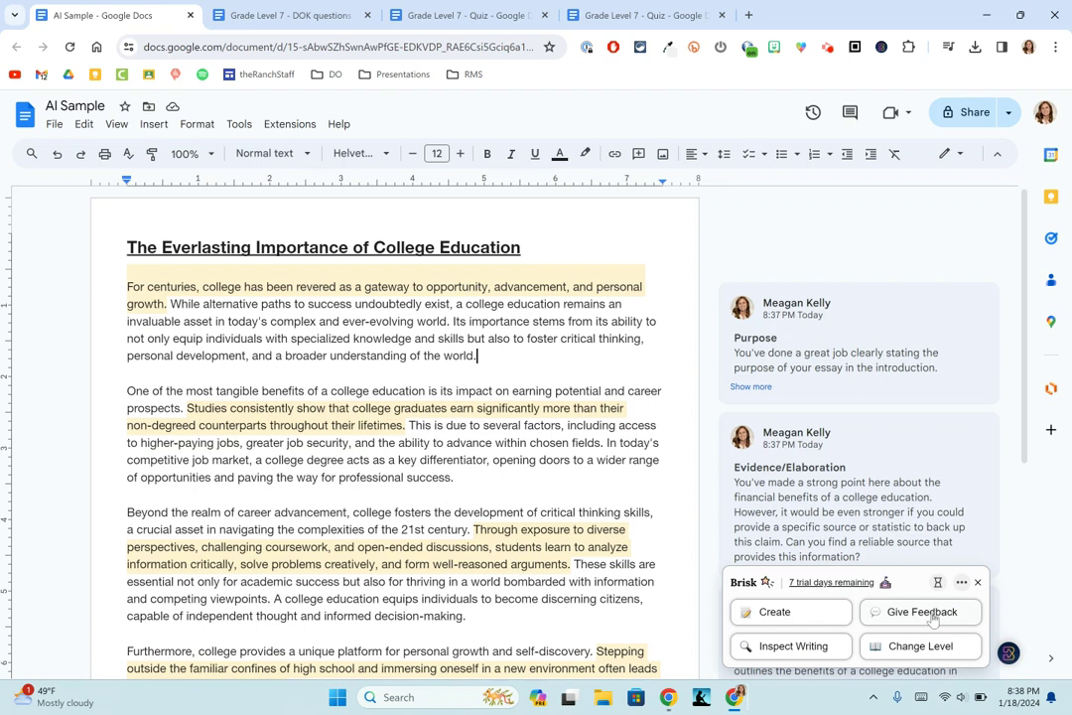
click(913, 612)
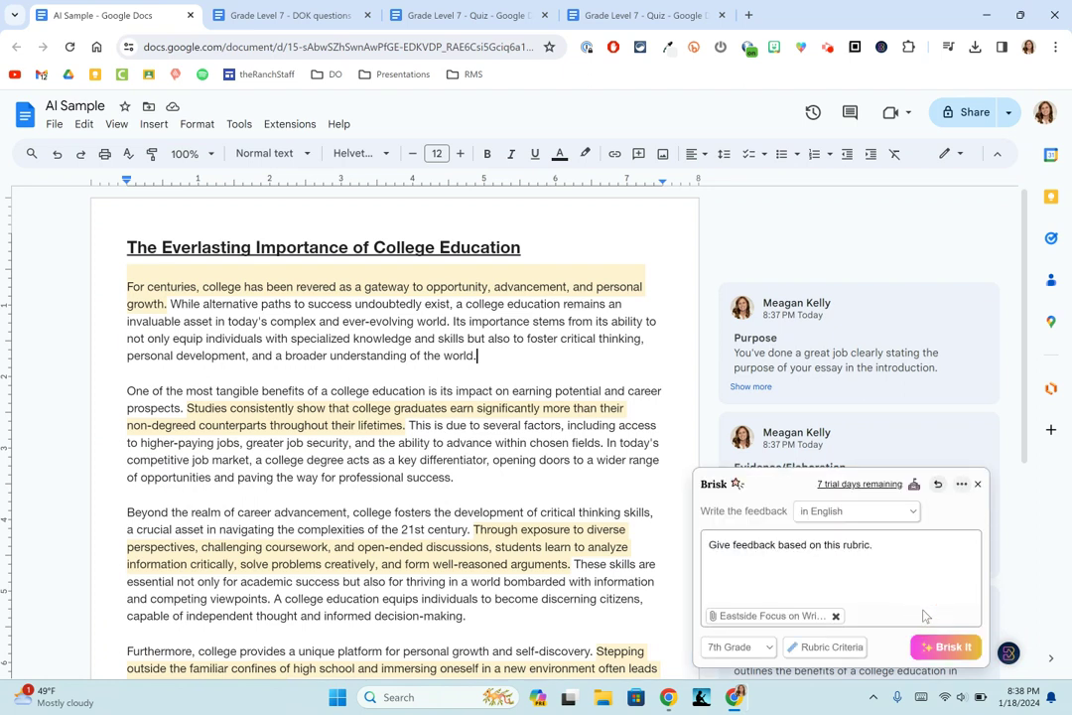
click(824, 646)
click(911, 493)
click(943, 648)
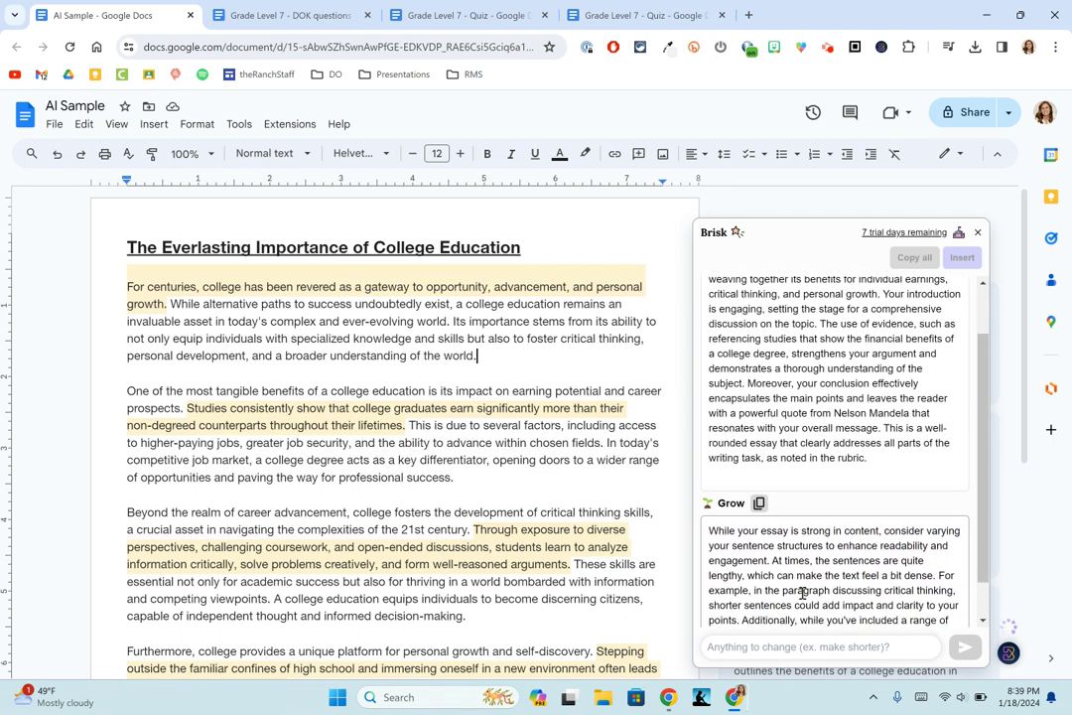
scroll(826, 480, up, 2)
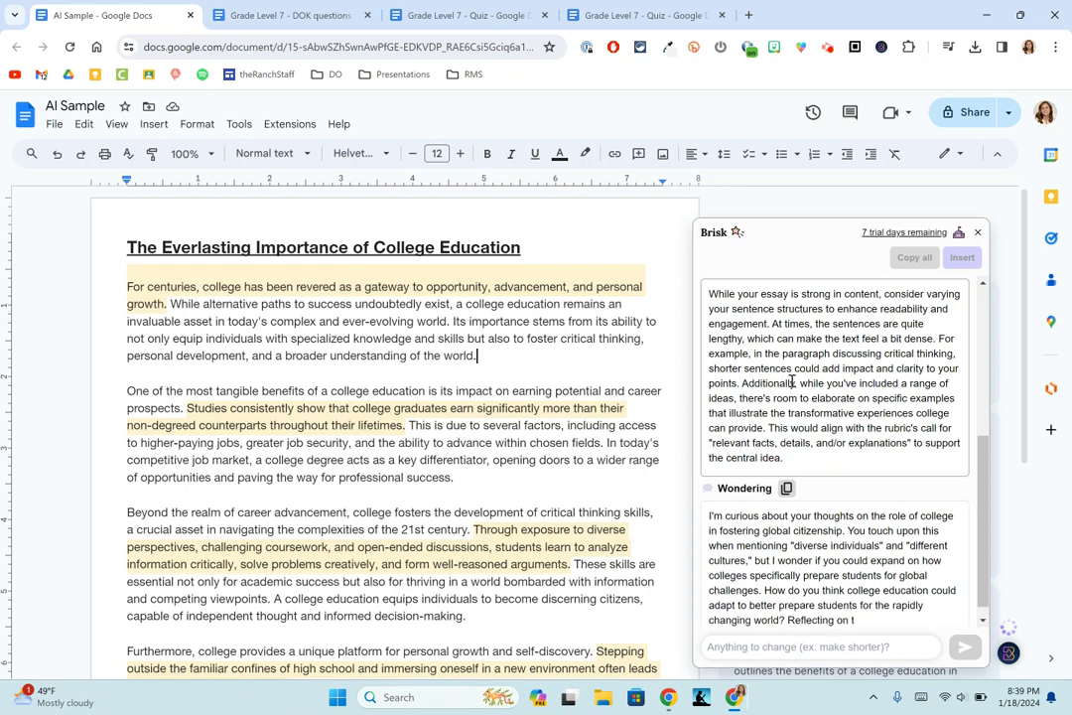
scroll(804, 417, up, 2)
scroll(774, 436, down, 2)
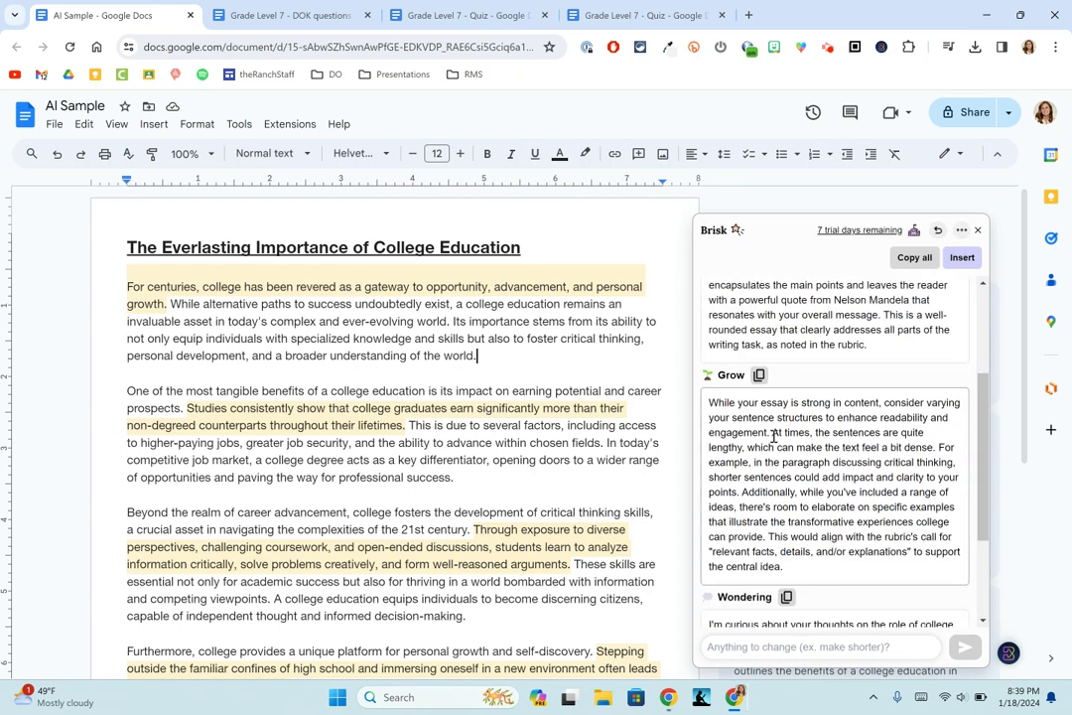
scroll(795, 507, down, 3)
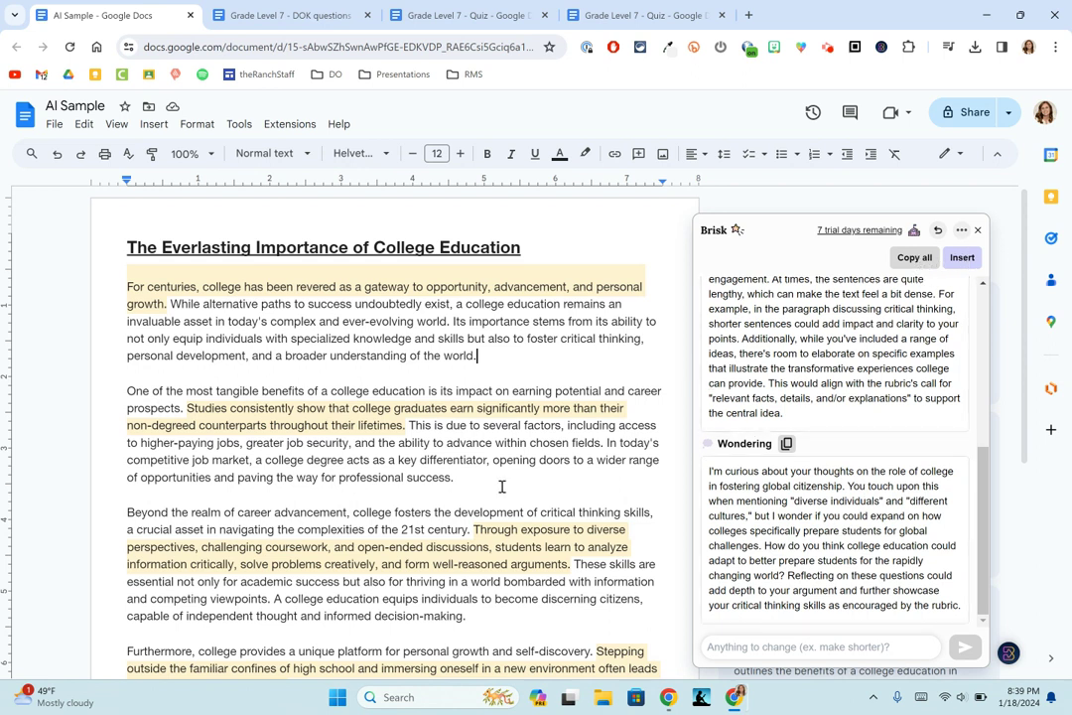
Step: Insert the Glow, Grow and Wondering feedback into the document as a table above the essay title and review it
scroll(502, 486, down, 5)
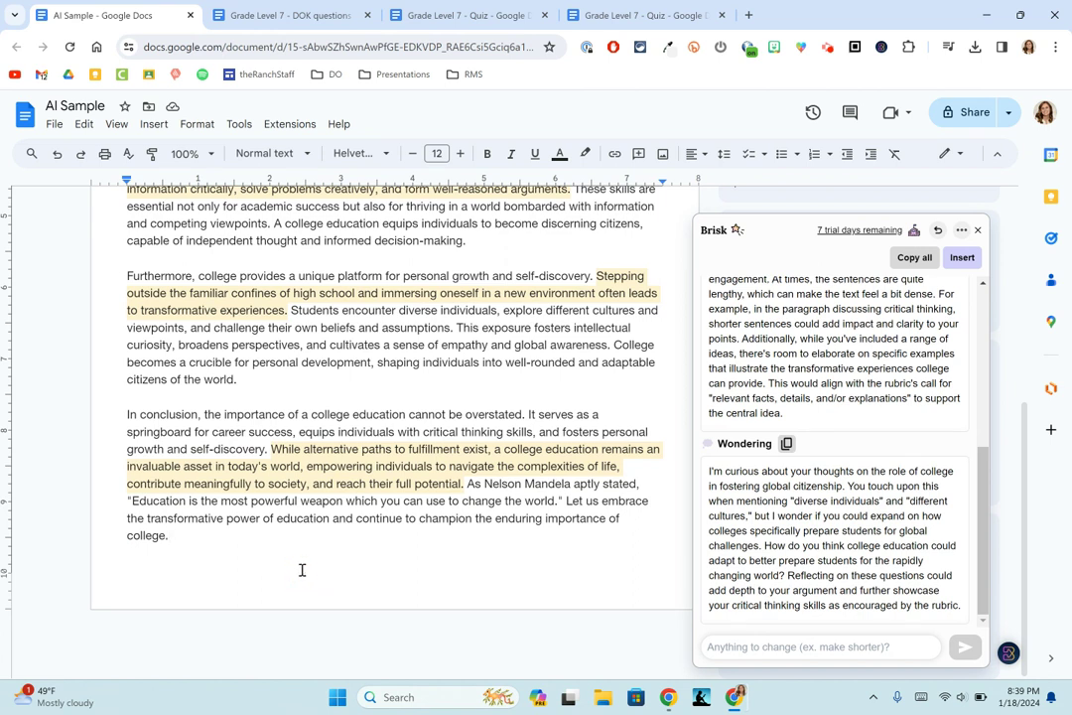
key(ctrl+Return)
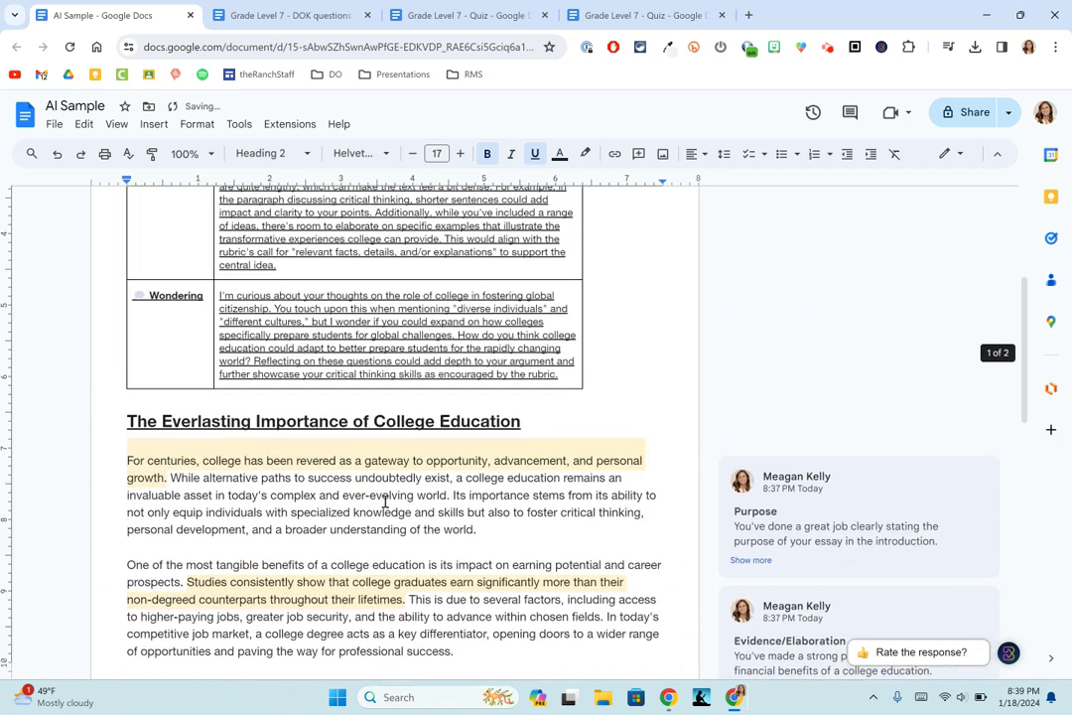
scroll(385, 503, up, 3)
scroll(385, 503, down, 2)
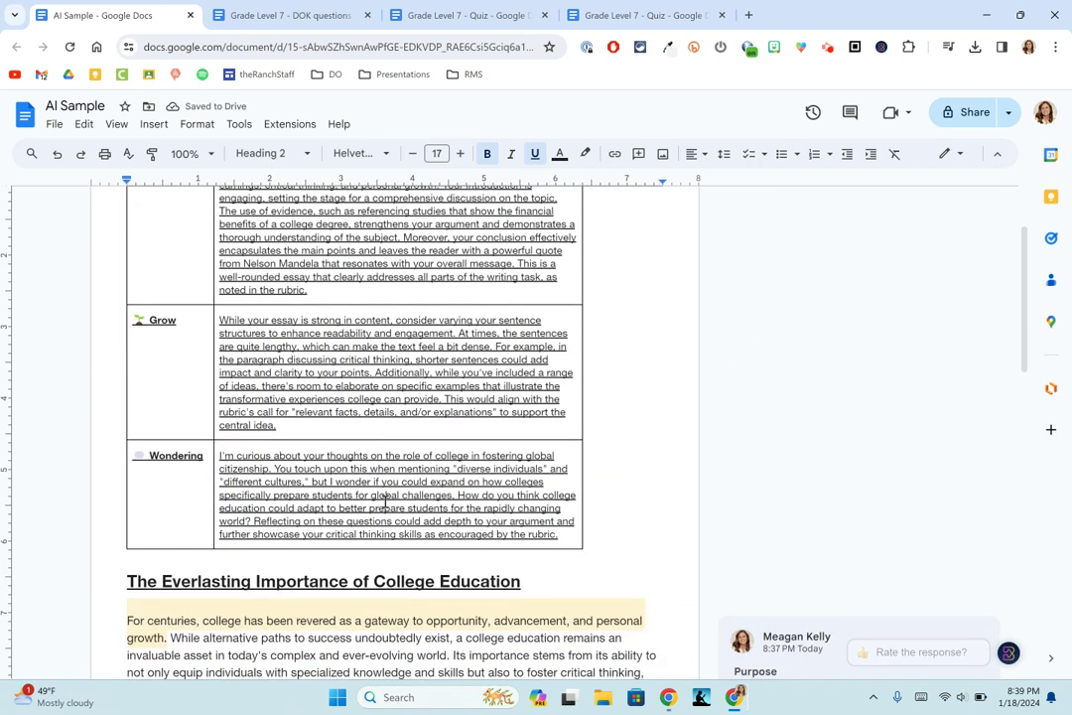
scroll(383, 502, up, 2)
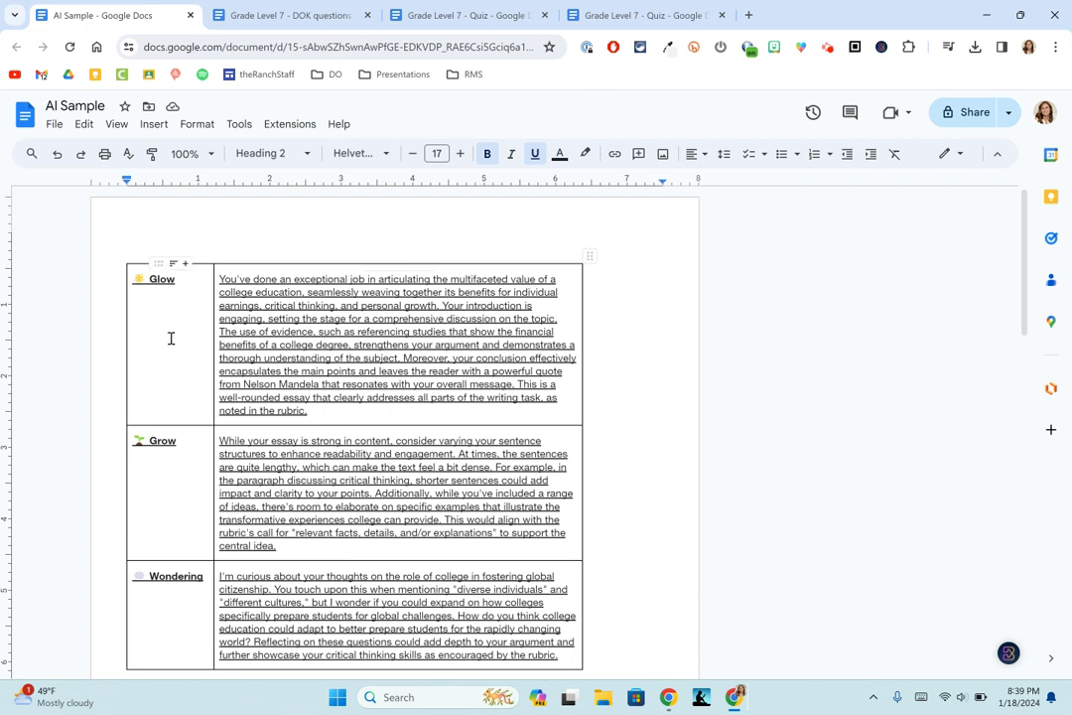
scroll(170, 338, down, 3)
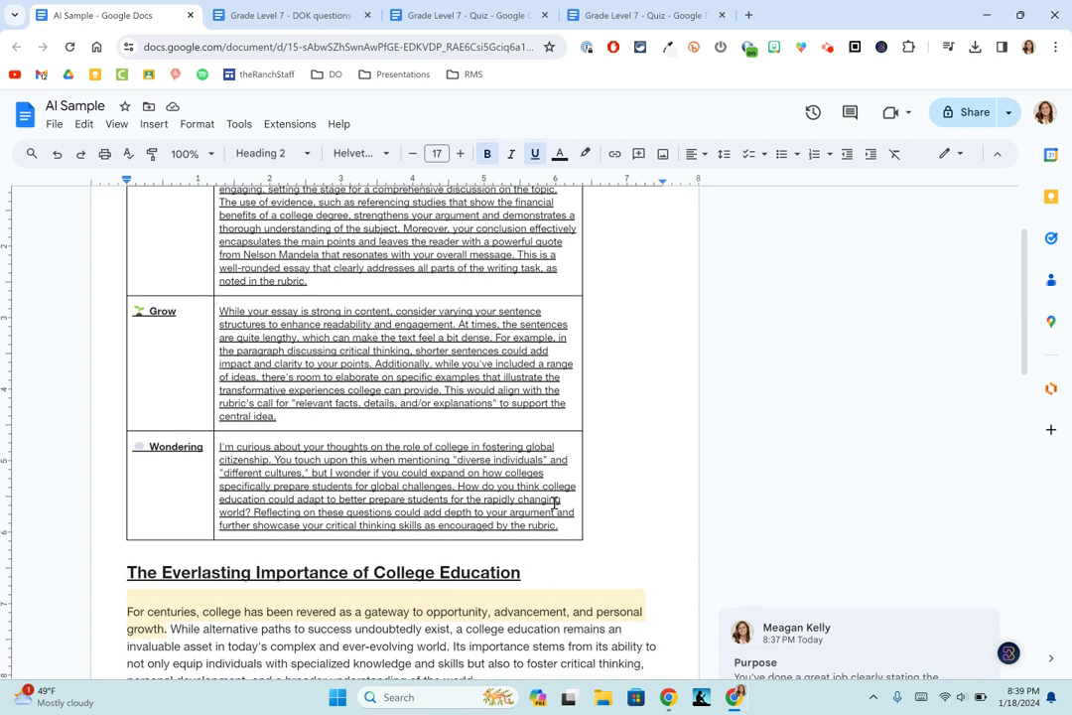
Step: Remove the inserted feedback table from above the essay title and look over the comments posted beside the essay
key(ctrl+Return)
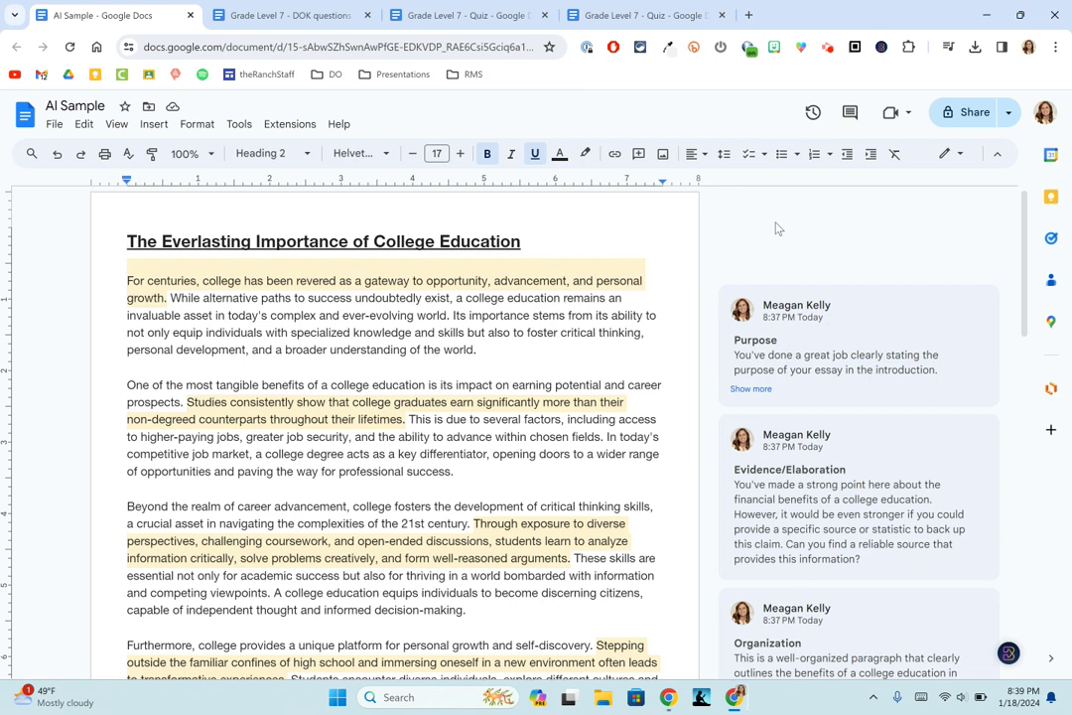
scroll(777, 229, down, 3)
scroll(779, 228, up, 1)
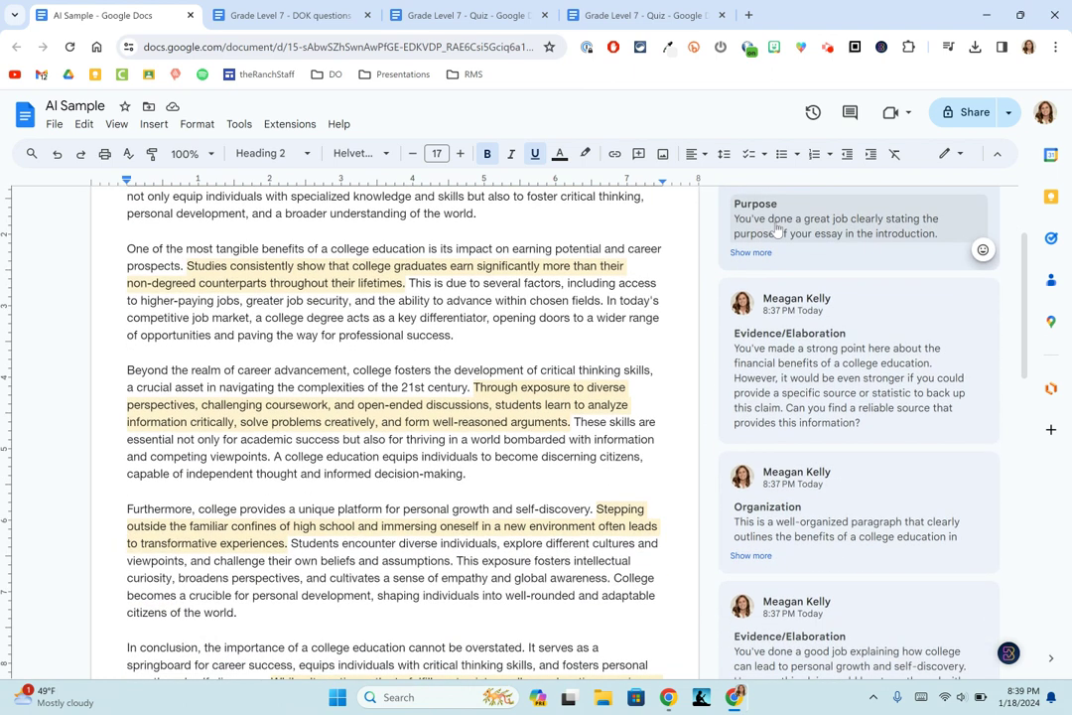
scroll(778, 228, down, 3)
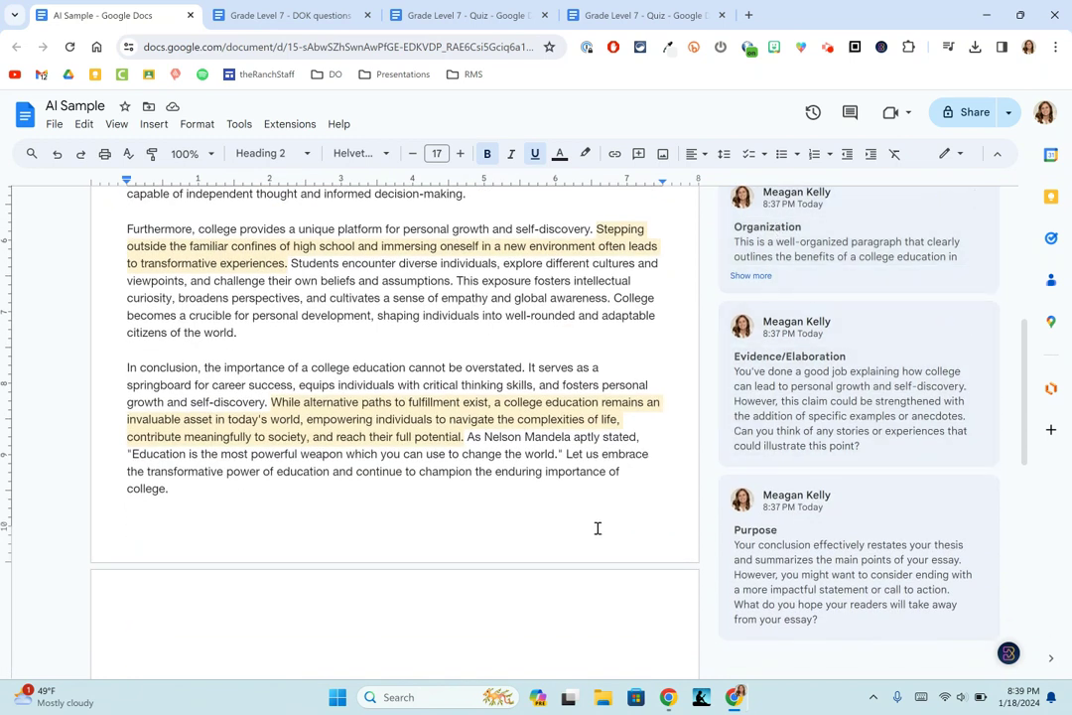
scroll(541, 591, up, 5)
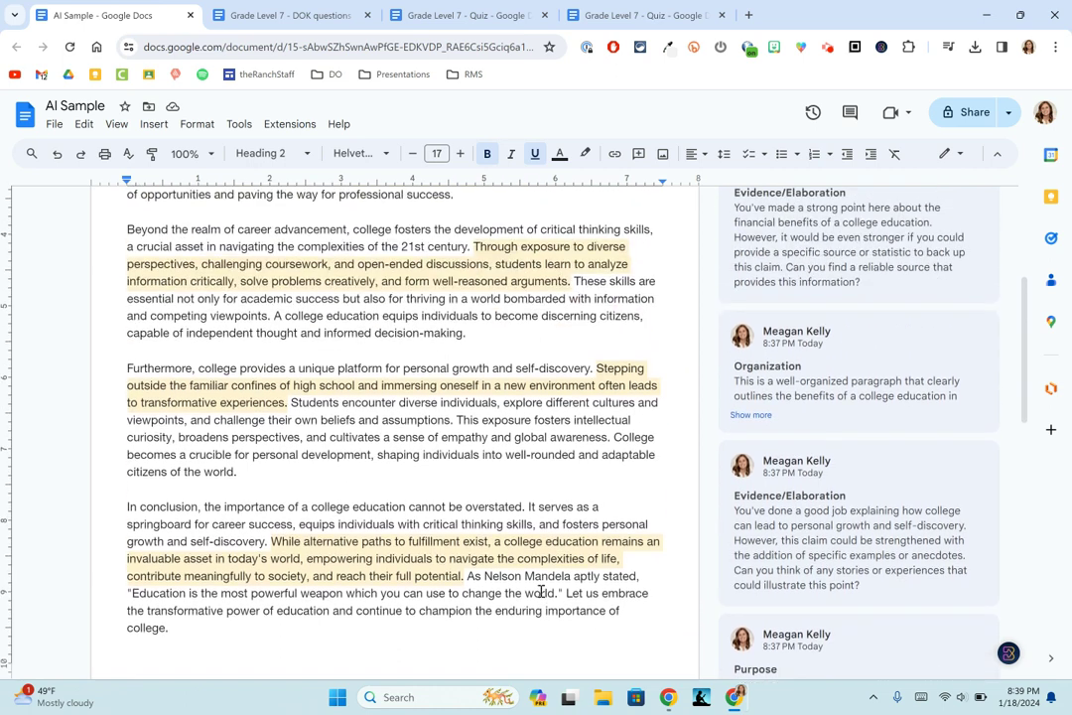